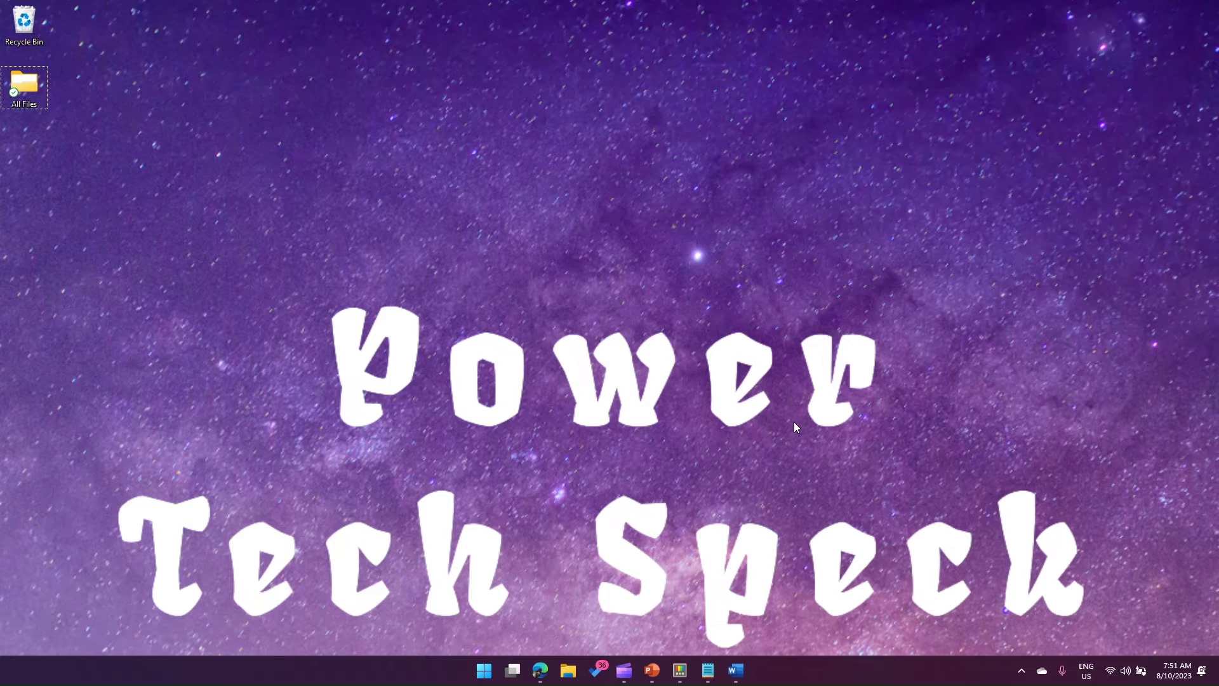
pyautogui.press('super+d')
# Leave the slideshow and highlight the 'What is a Power Toys Tool in Microsoft Windows? - YouTube' result title.
pyautogui.click(539, 672)
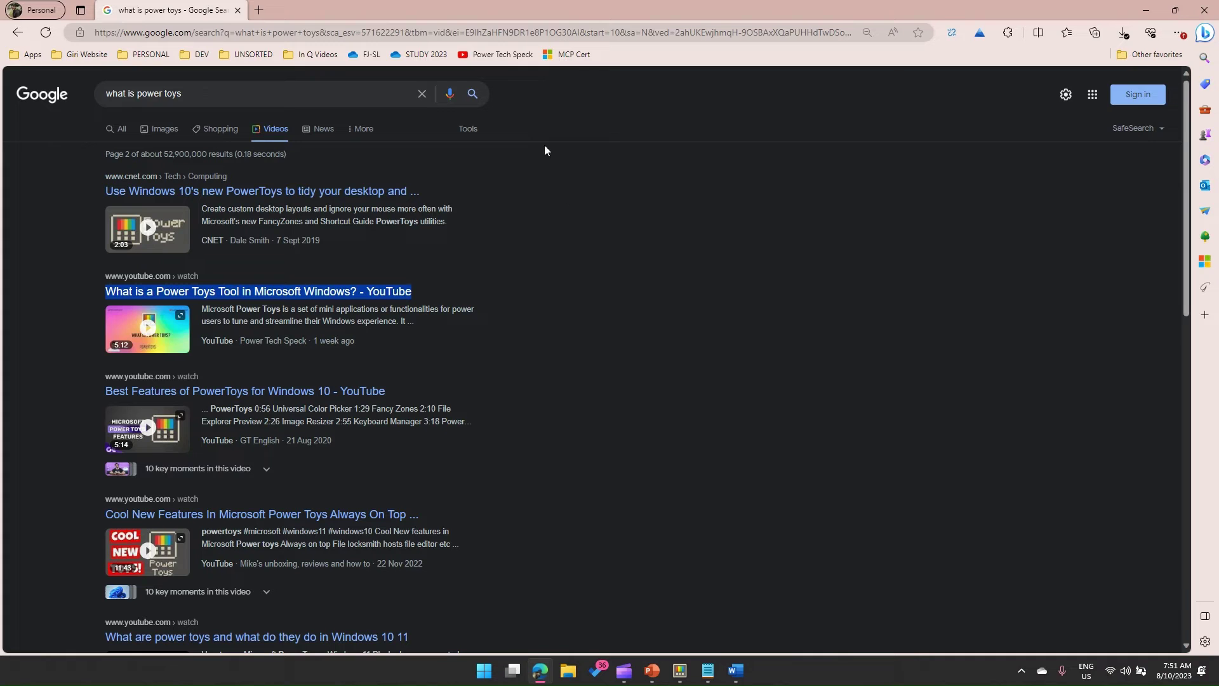
pyautogui.tripleClick(172, 94)
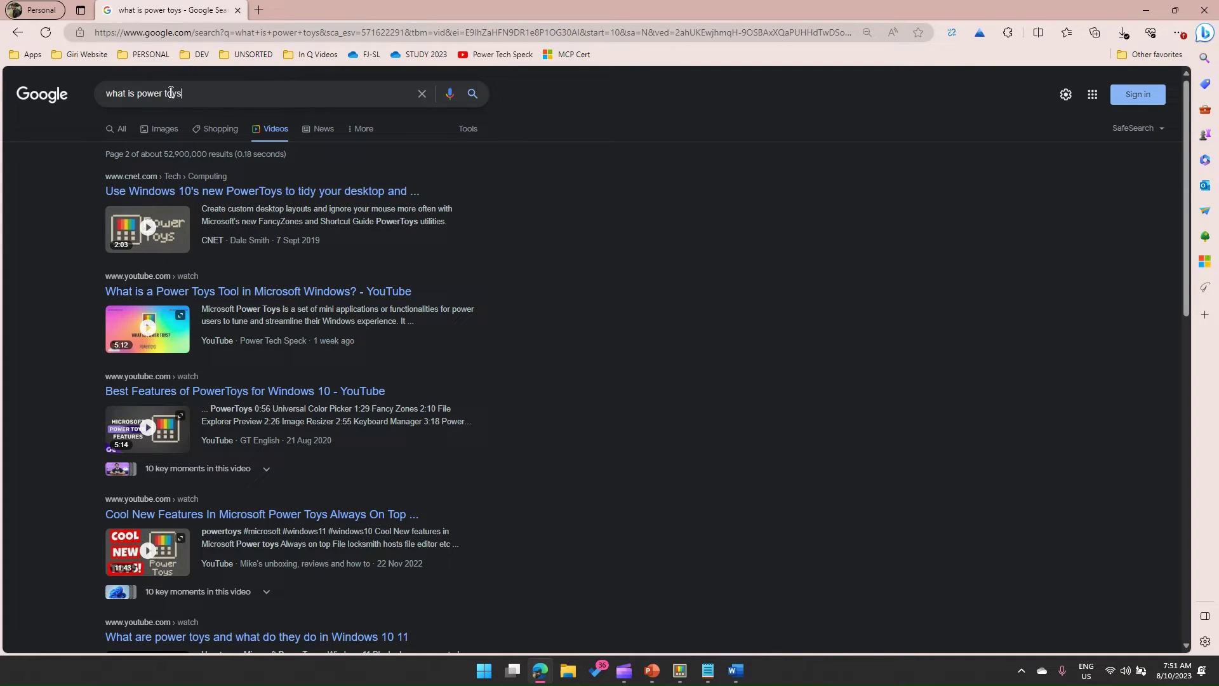
pyautogui.click(739, 124)
pyautogui.moveTo(408, 289); pyautogui.dragTo(108, 289)
pyautogui.hotkey('ctrl', 'c')
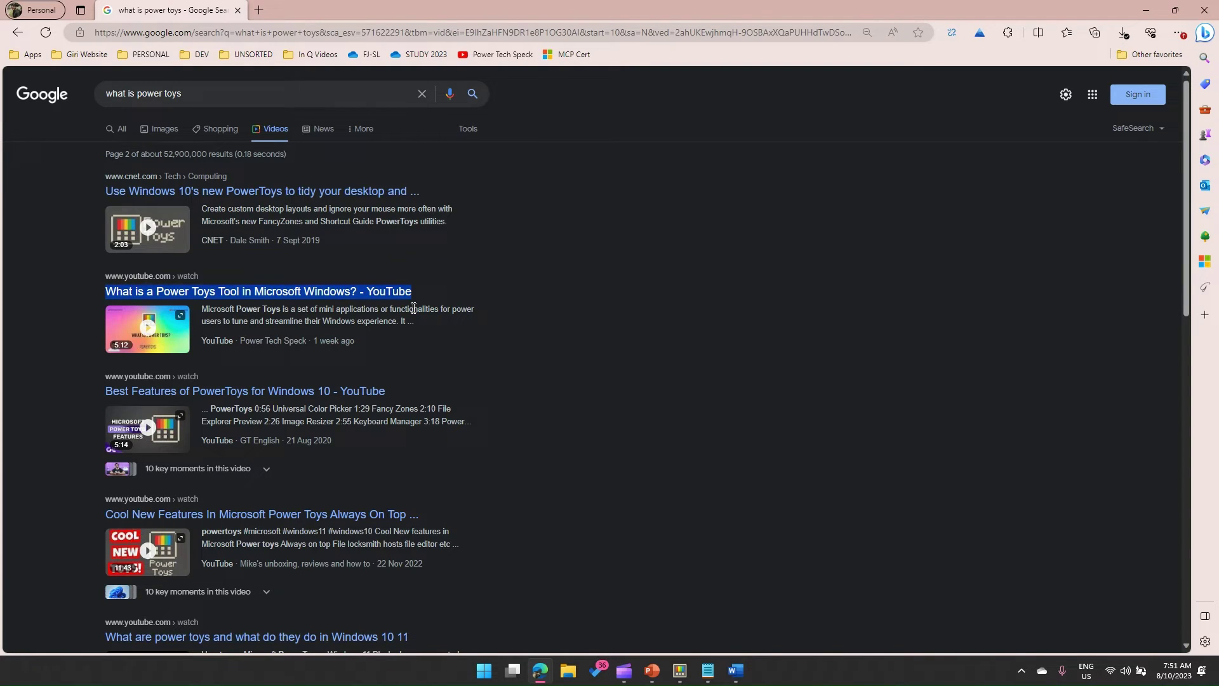
# Paste the copied Power Toys title into Word as a blue link, then bring up an empty Notepad tab.
pyautogui.click(735, 670)
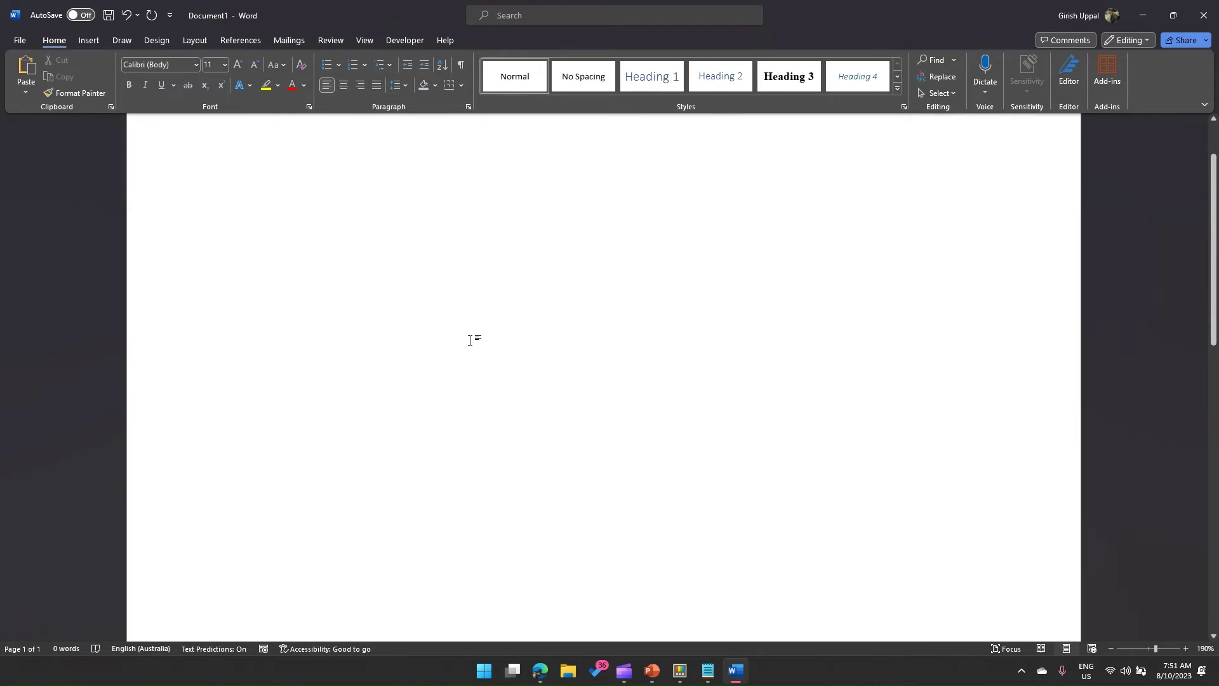
pyautogui.hotkey('ctrl', 'v')
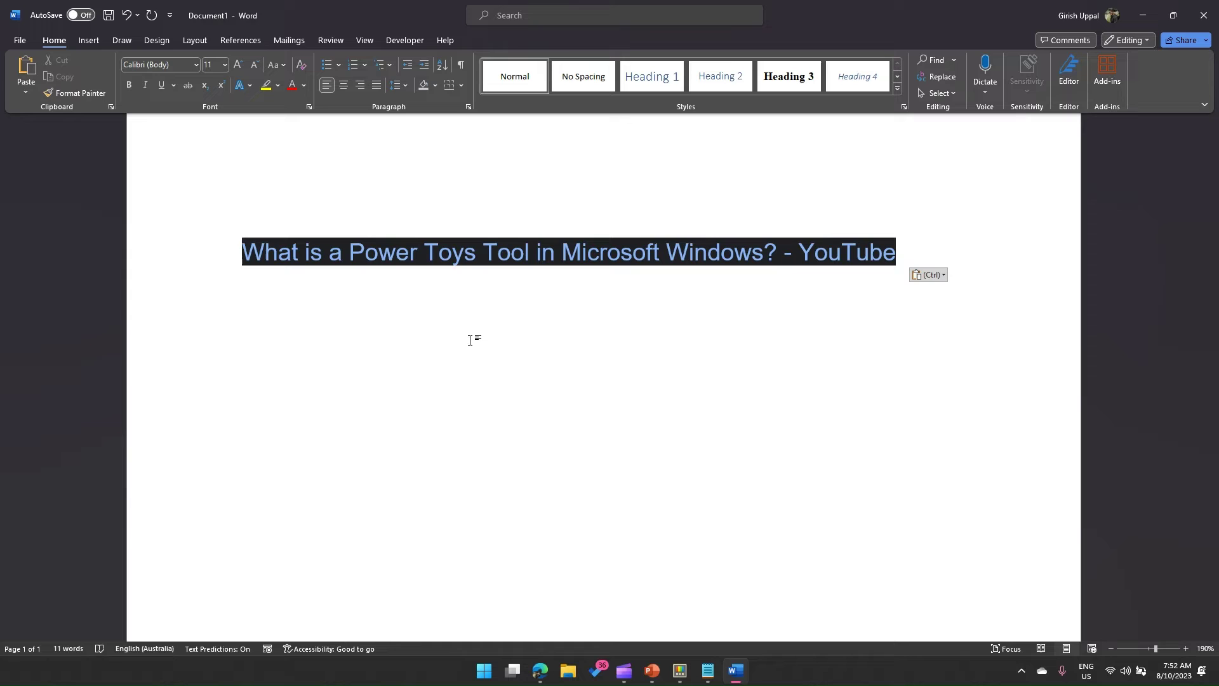
pyautogui.click(712, 672)
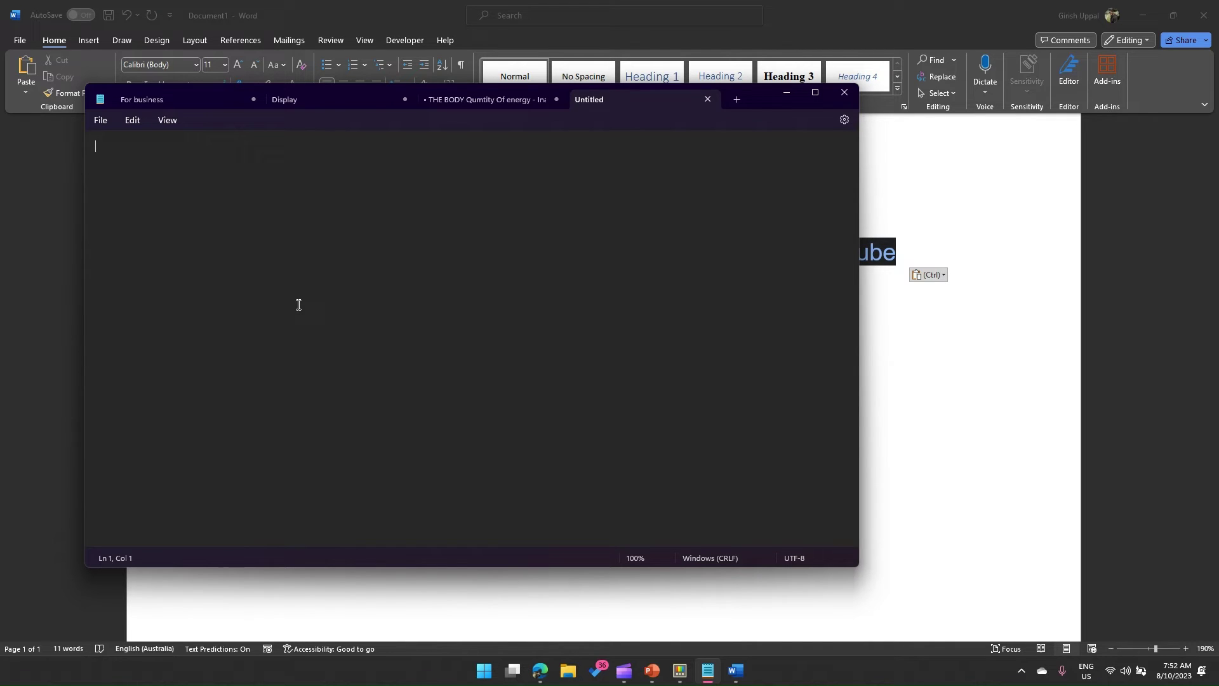
# Paste the Power Toys title into Notepad's Untitled tab as plain text and return to Word.
pyautogui.hotkey('ctrl', 'v')
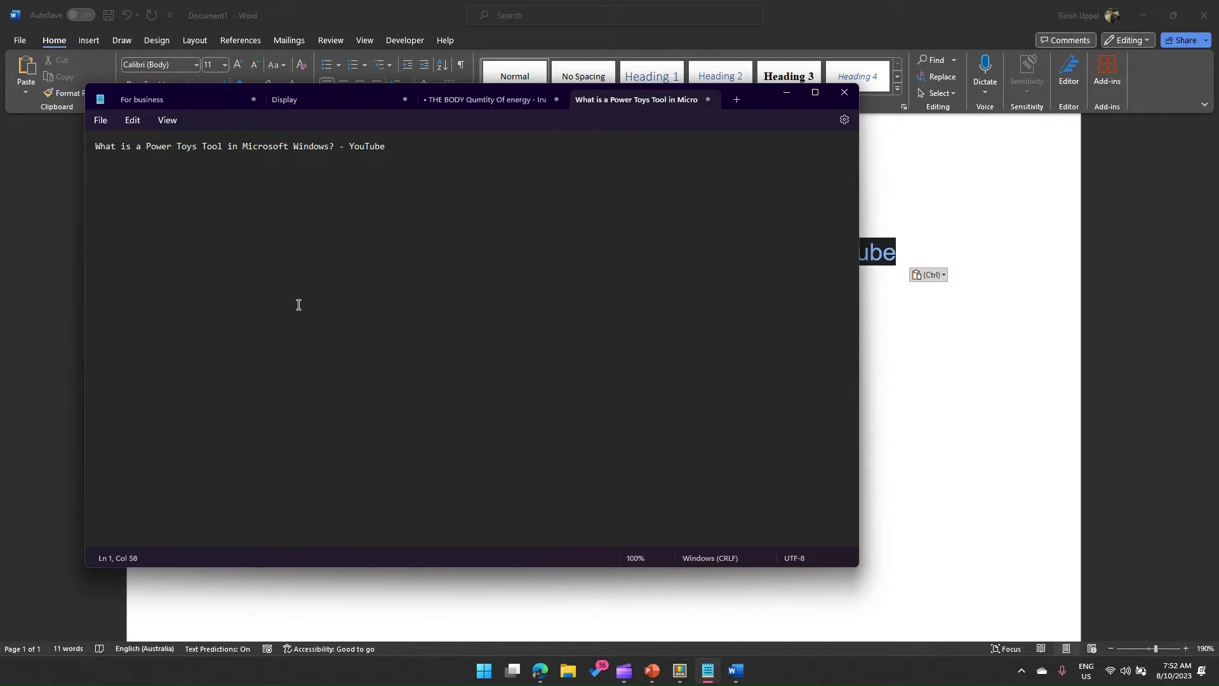
pyautogui.moveTo(408, 143); pyautogui.dragTo(87, 151)
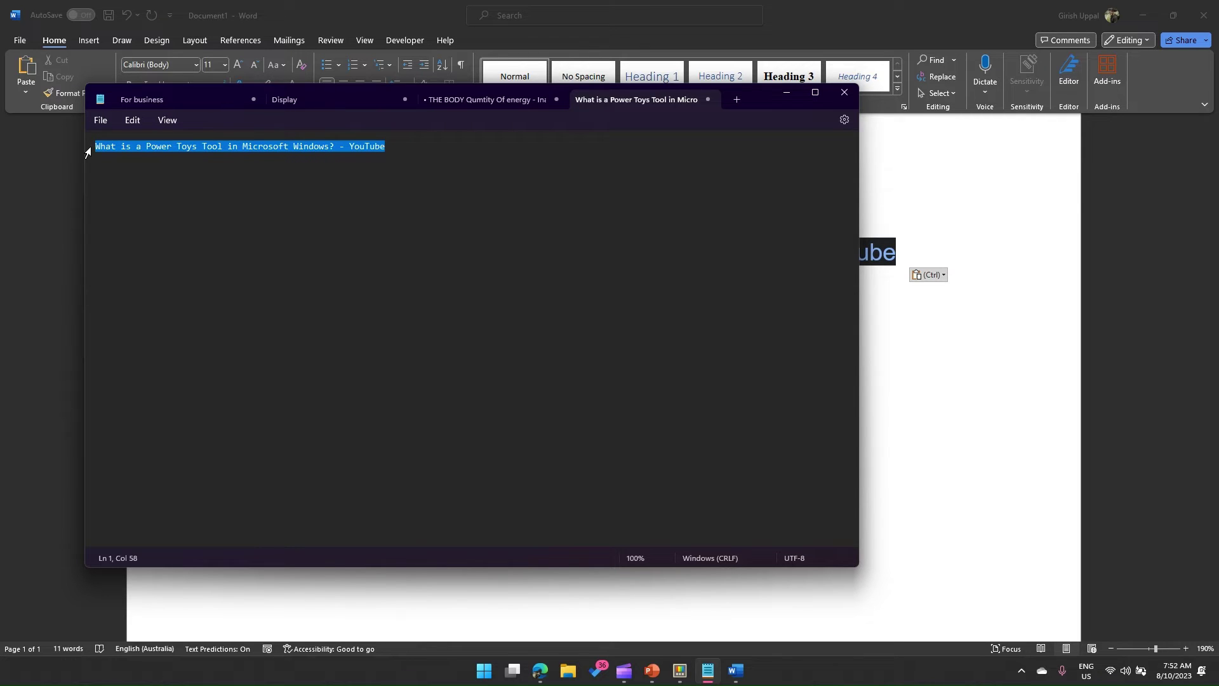
pyautogui.click(164, 163)
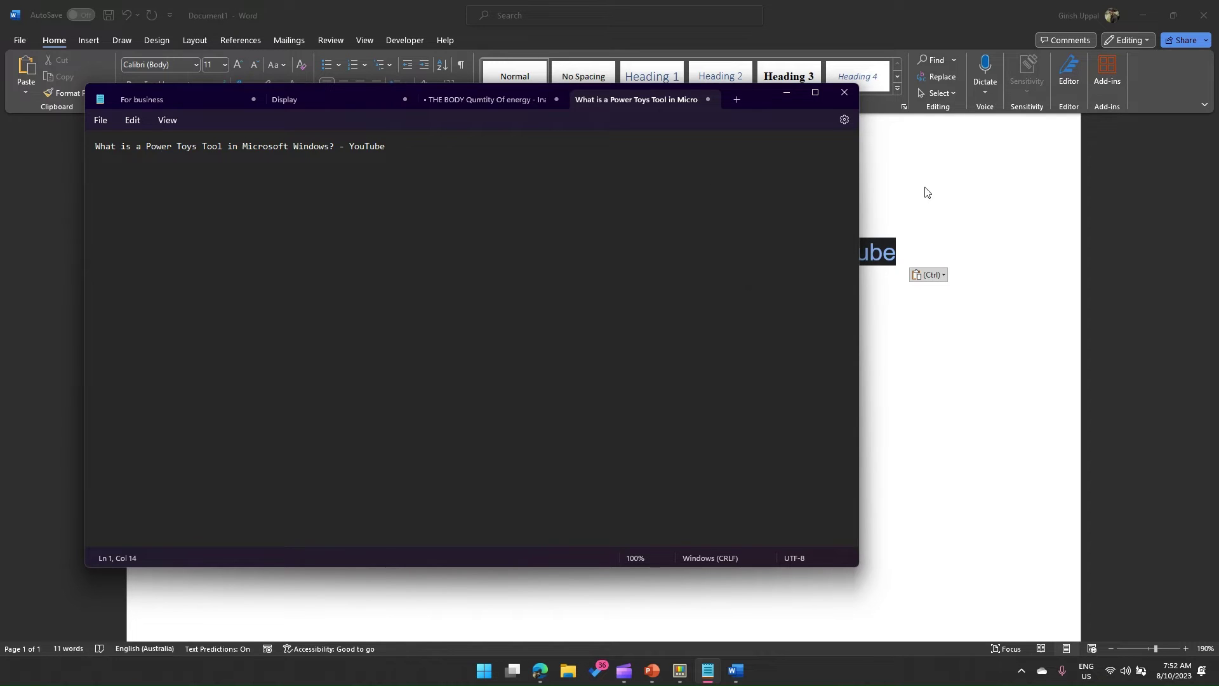
pyautogui.hotkey('alt', 'Tab')
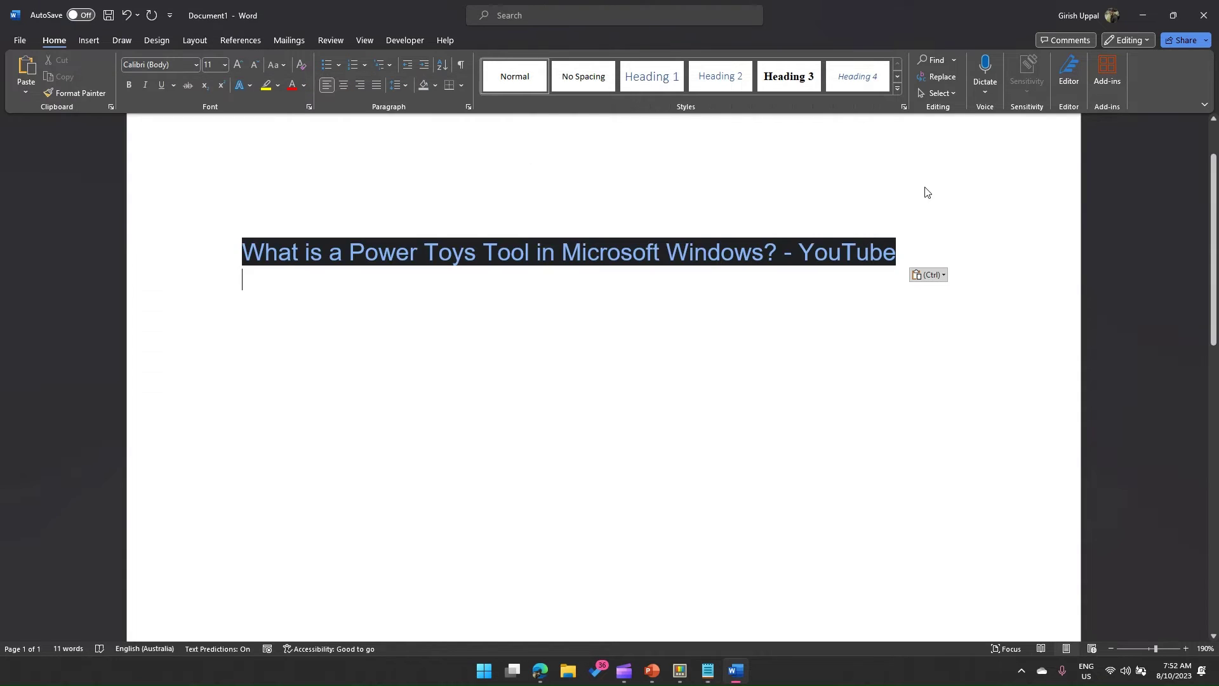
pyautogui.click(943, 275)
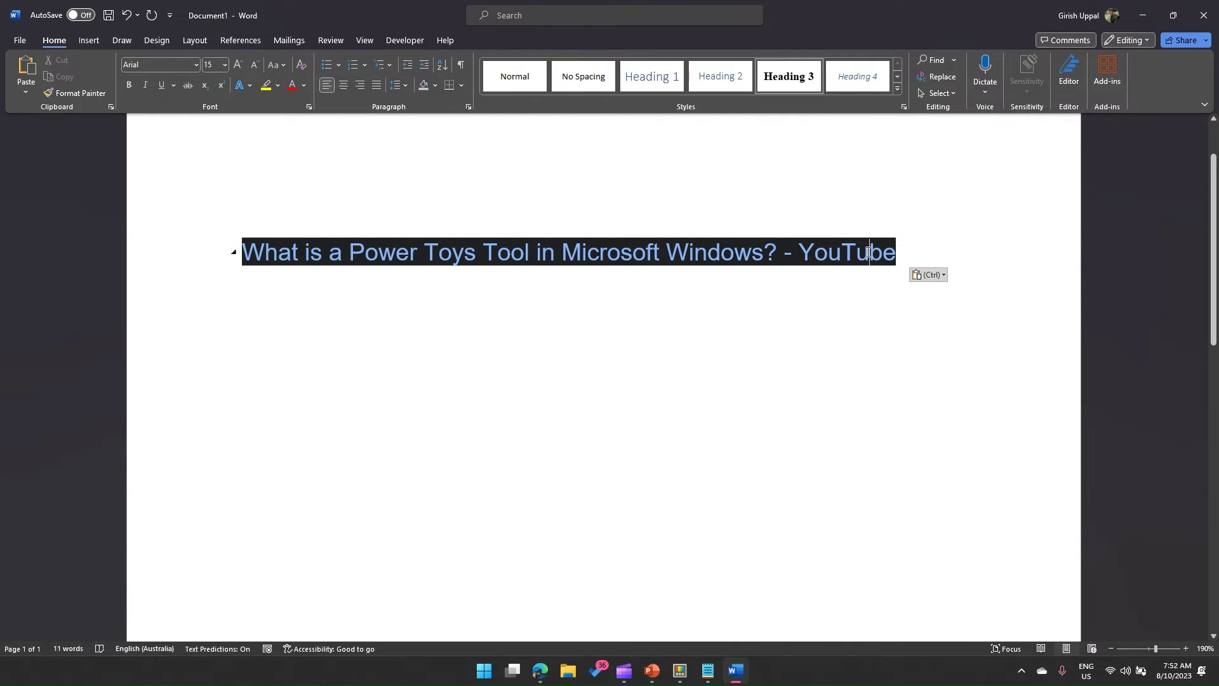
pyautogui.click(600, 278)
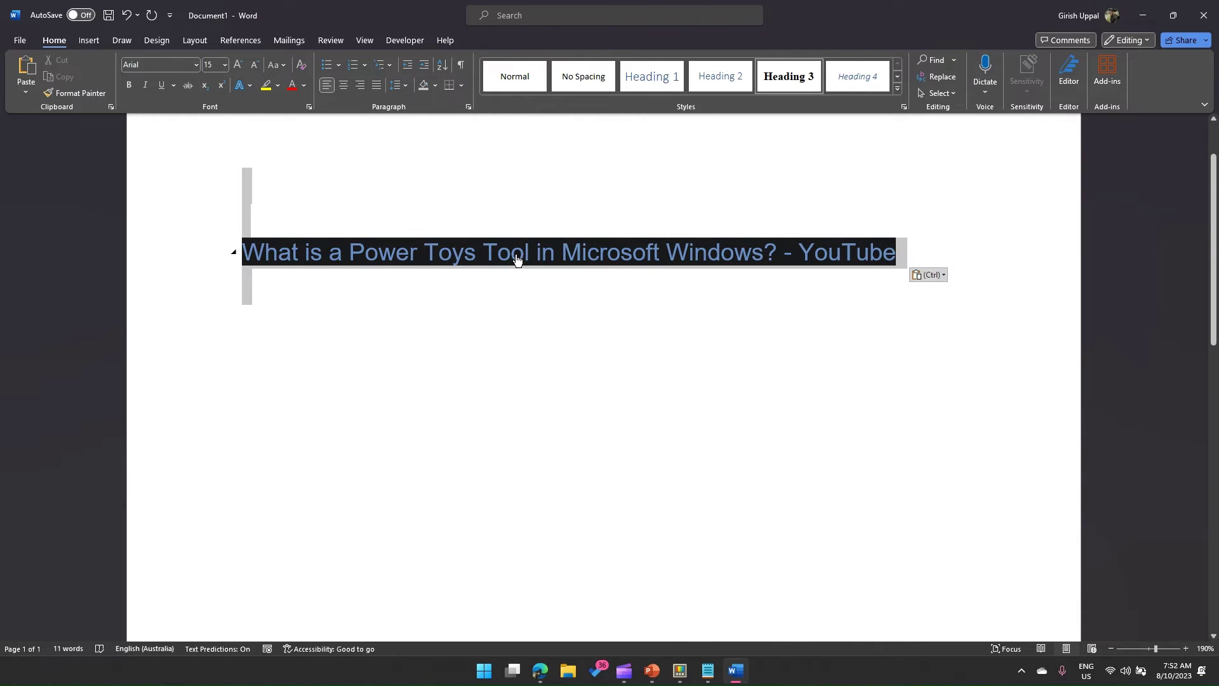
# Copy the title link's Google redirect address from Edit Hyperlink and paste it on a new line below.
pyautogui.rightClick(514, 252)
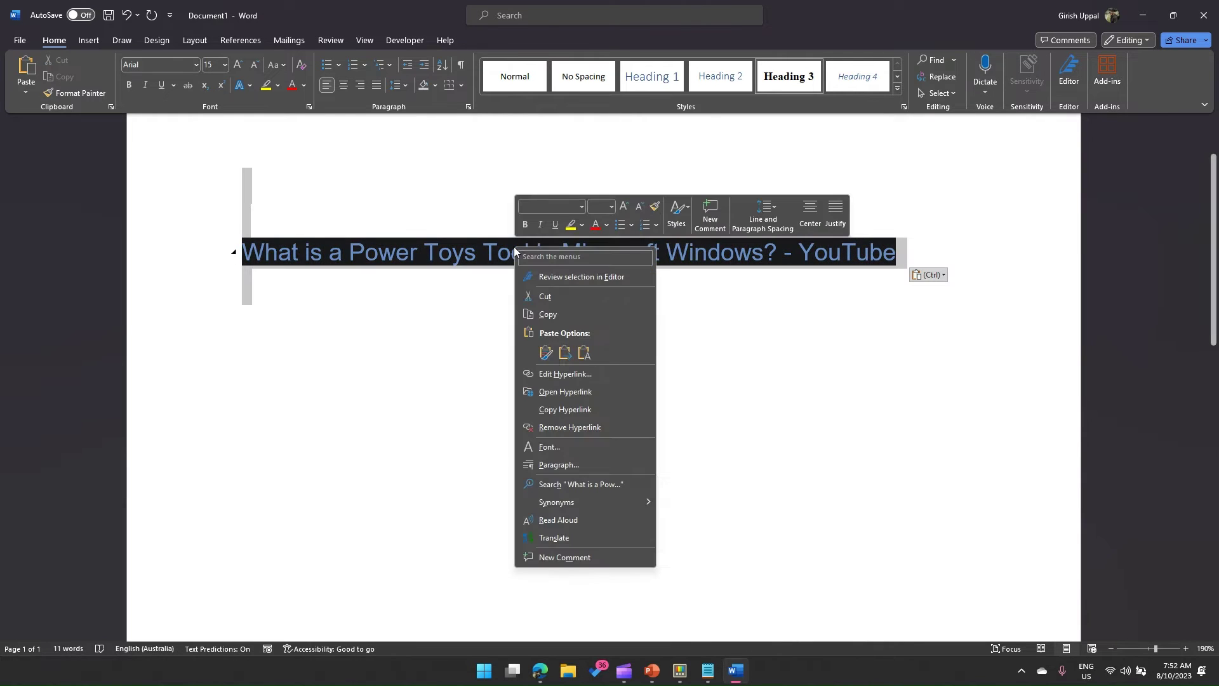
pyautogui.click(561, 376)
pyautogui.click(564, 389)
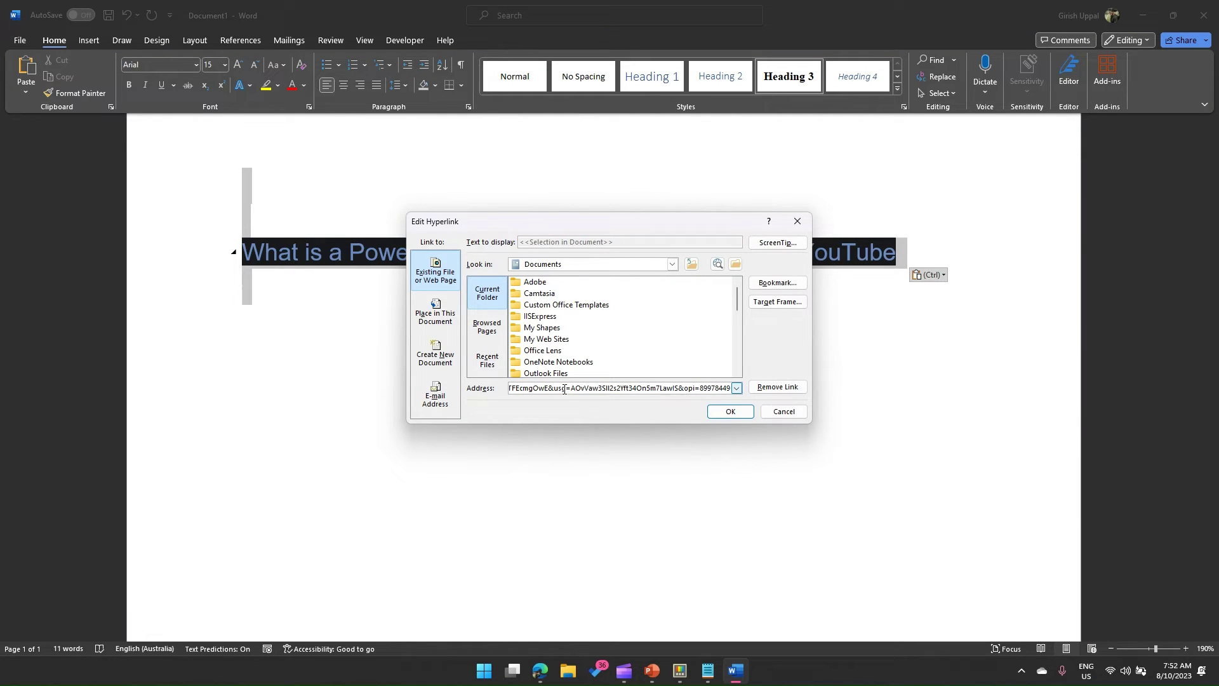
pyautogui.press('Home')
pyautogui.hotkey('ctrl', 'a')
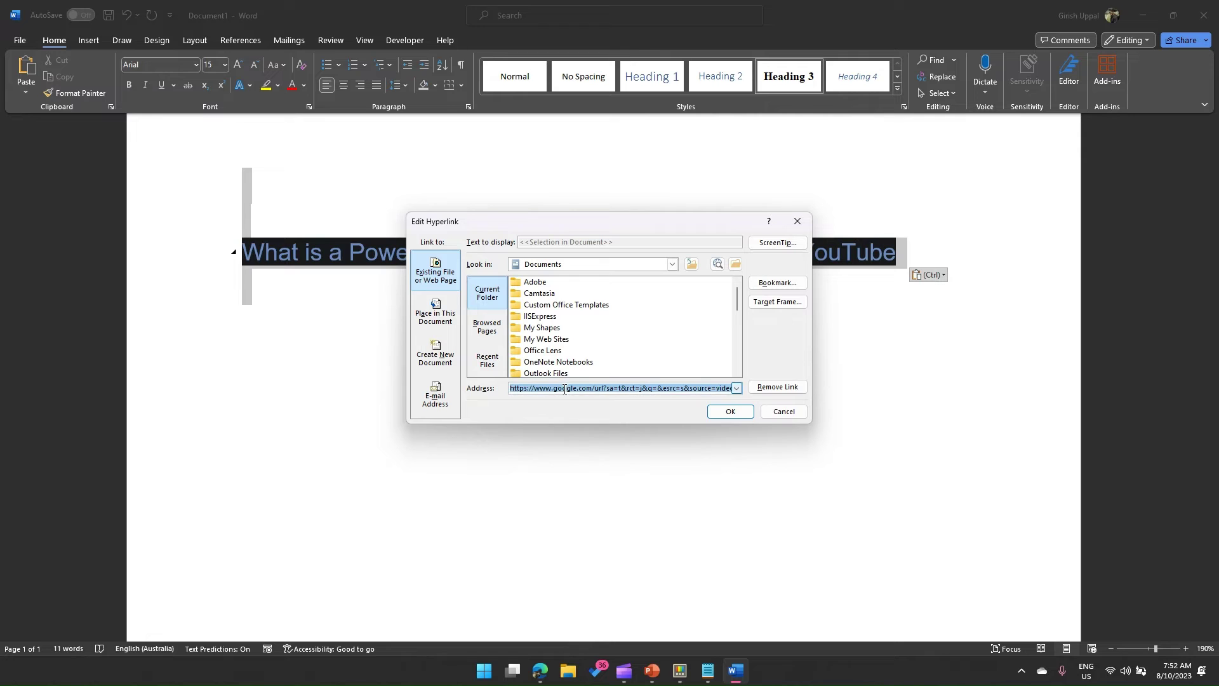
pyautogui.click(783, 412)
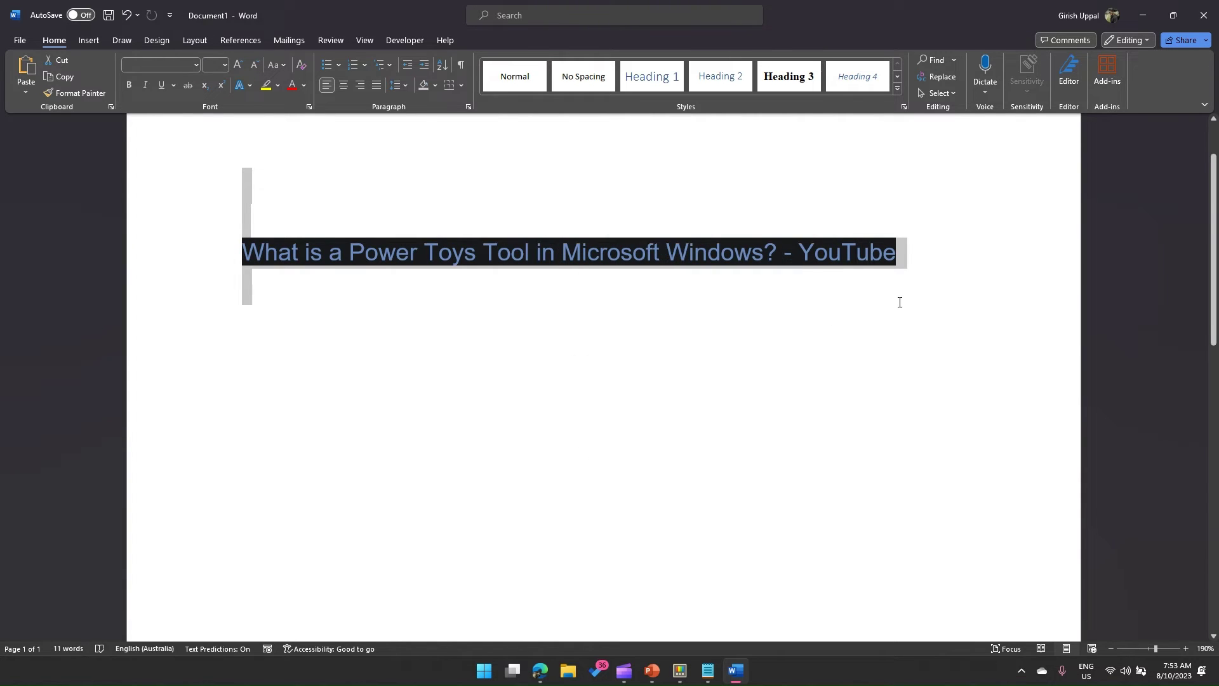
pyautogui.press('Return')
pyautogui.press('Return')
pyautogui.write('https://www.google.com/url?sa=t&rct=j&q=&esrc=s&source=video&cd=&cad=rja&uact=8&ved=2ahUKEwjE0M-A9eSBAxVH0GEKHfCMDrU4ChC3AnoECAkQAg&url=https%3A%2F%2Fwww.youtube.com%2Fwatch%3Fv%3DIVTFEcmgOwE&usg=AOvVaw3Sll2s2Yft34On5m7LawIS&opi=89978449')
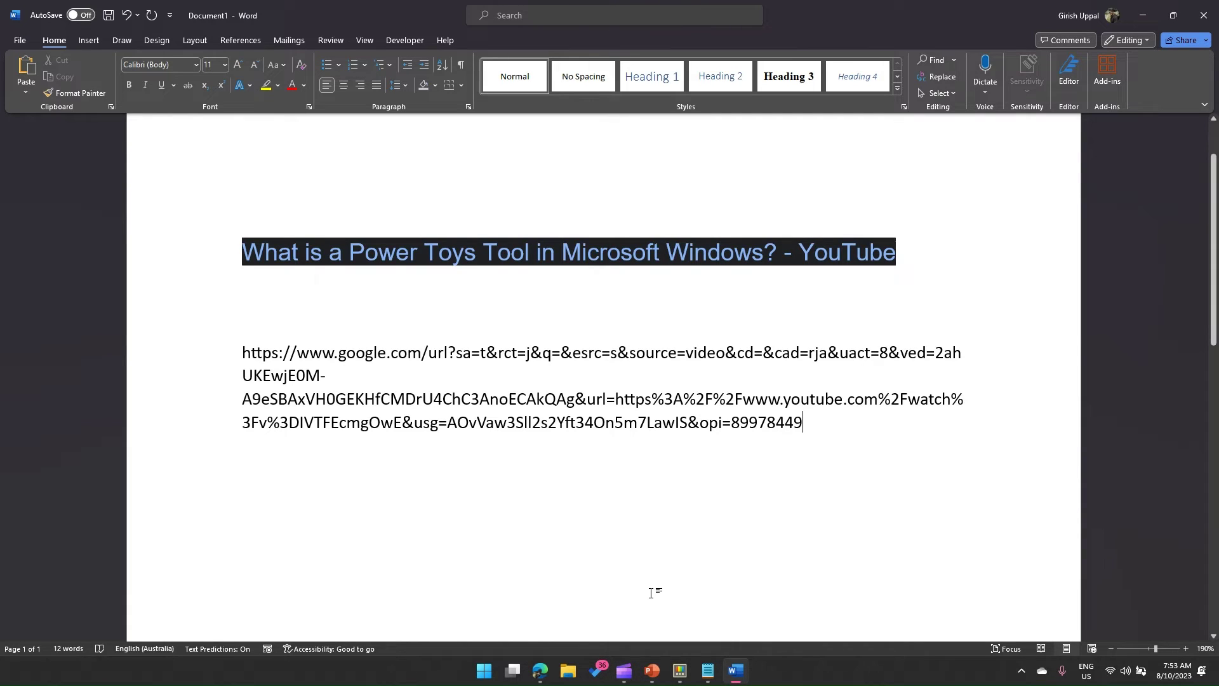
# Show the PowerToys Paste As Plain Text page, with the module enabled and its shortcut assigned.
pyautogui.click(680, 670)
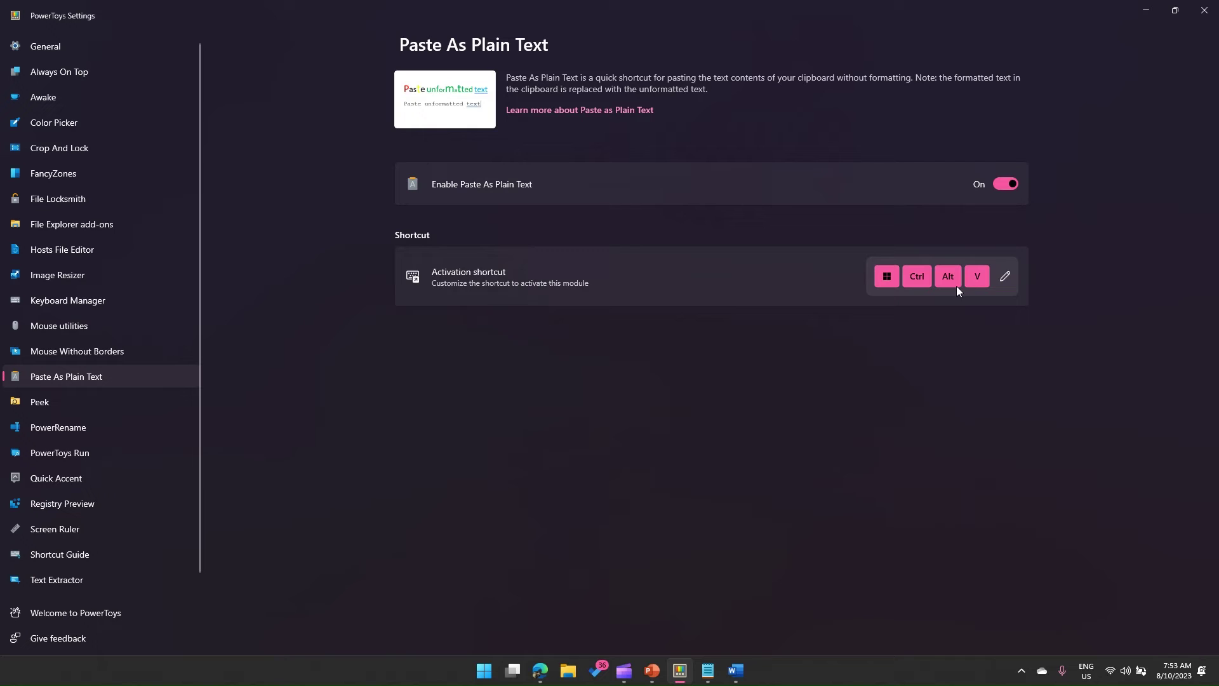
# Highlight the Power Toys result title in the Google results once more, then go back to Word.
pyautogui.click(545, 679)
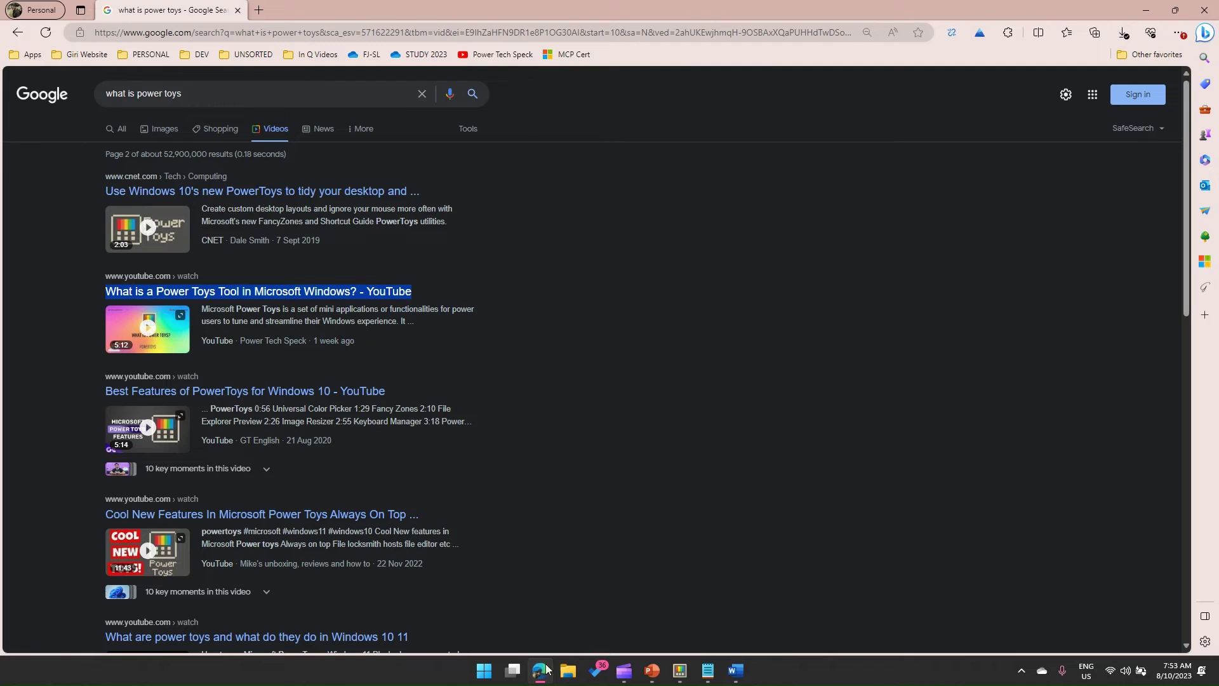
pyautogui.click(474, 274)
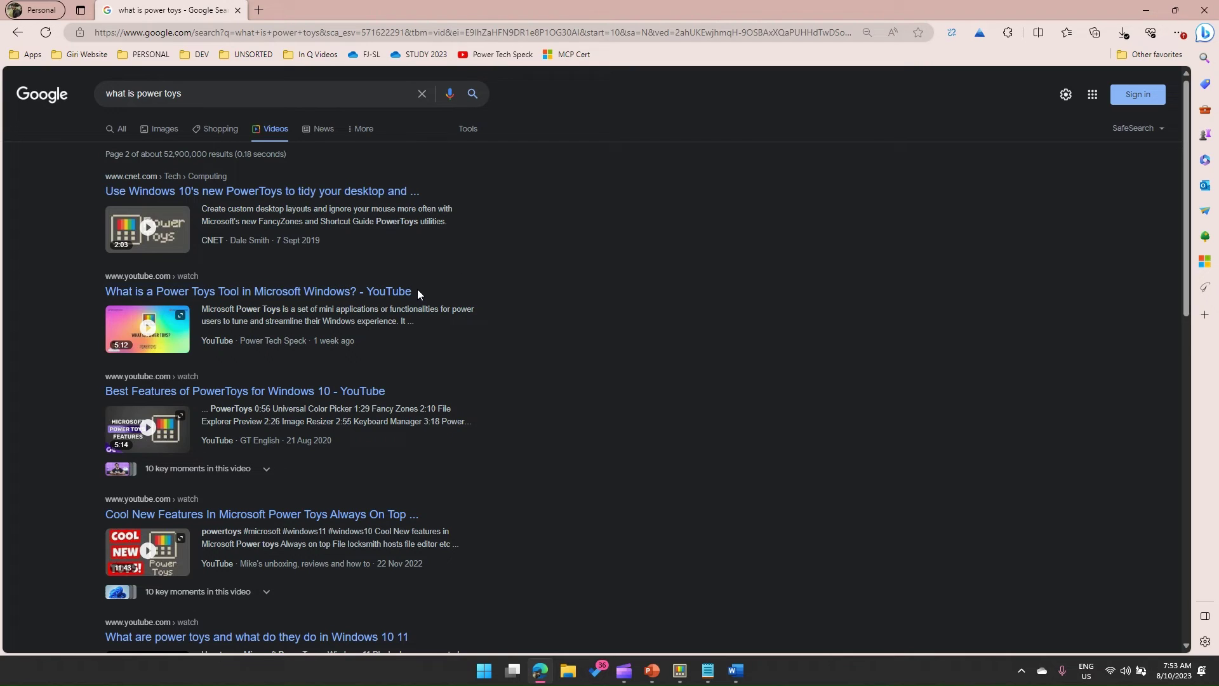
pyautogui.moveTo(417, 291); pyautogui.dragTo(105, 294)
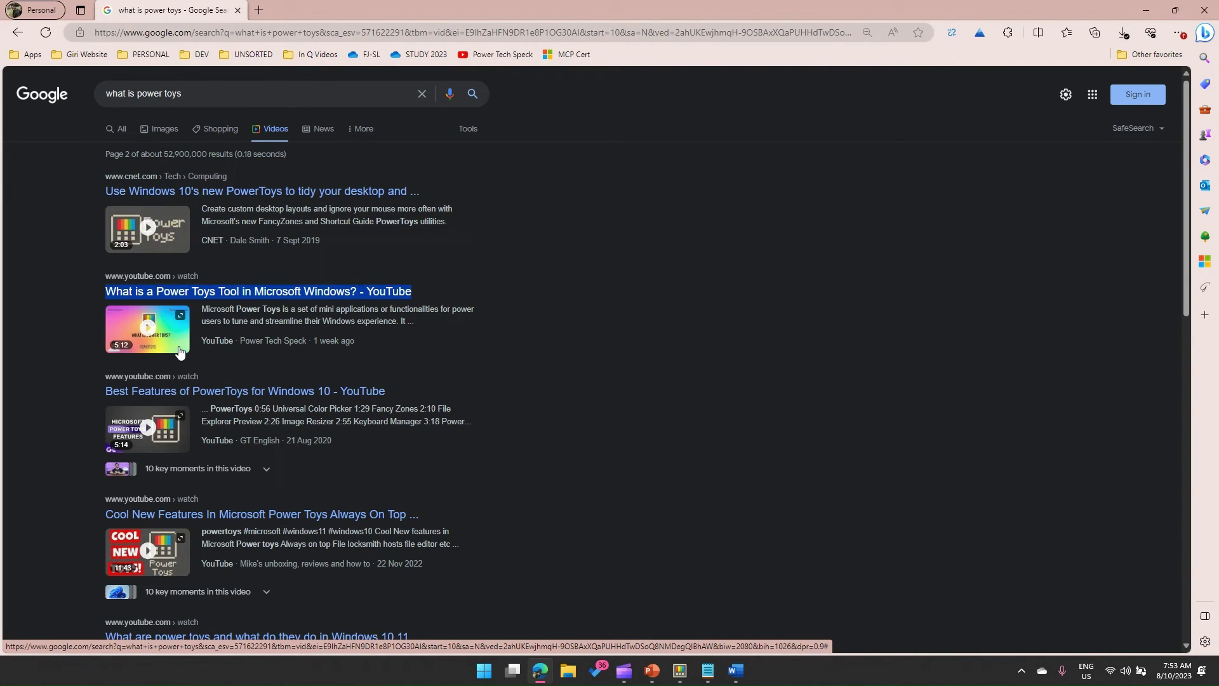
pyautogui.click(735, 673)
# Delete the pasted redirect address and clear all text from the document.
pyautogui.moveTo(802, 422); pyautogui.dragTo(256, 356)
pyautogui.press('Delete')
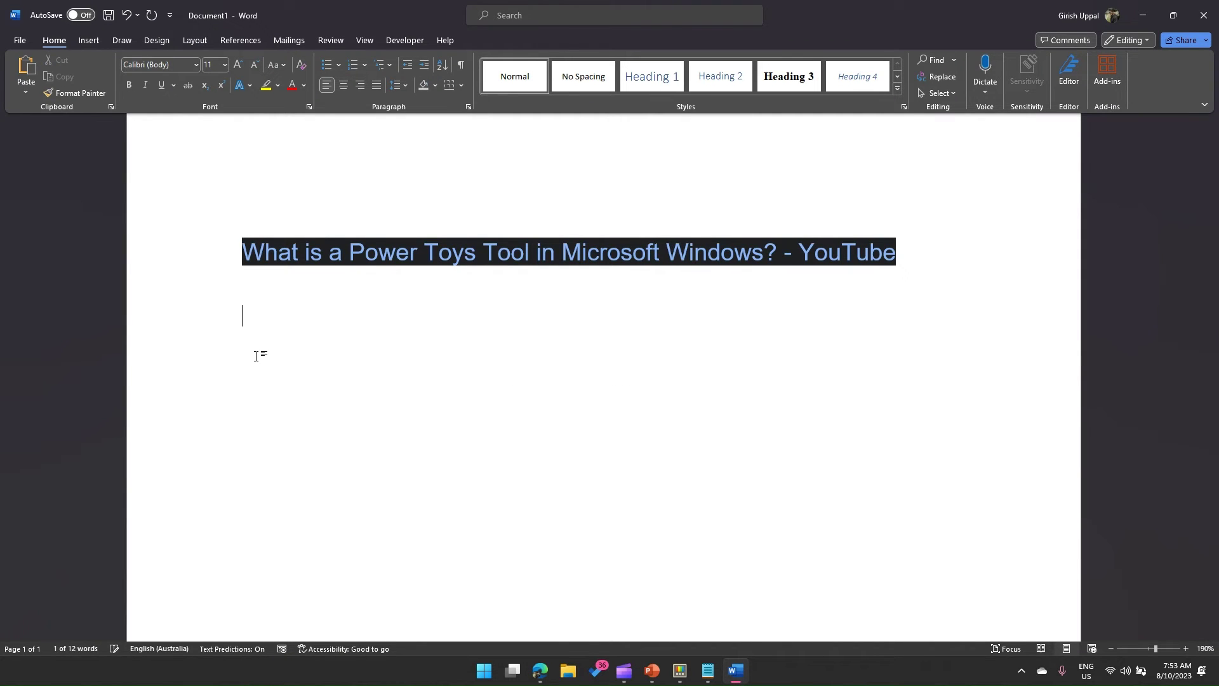
pyautogui.hotkey('ctrl', 'a')
pyautogui.hotkey('ctrl', 'c')
pyautogui.press('Delete')
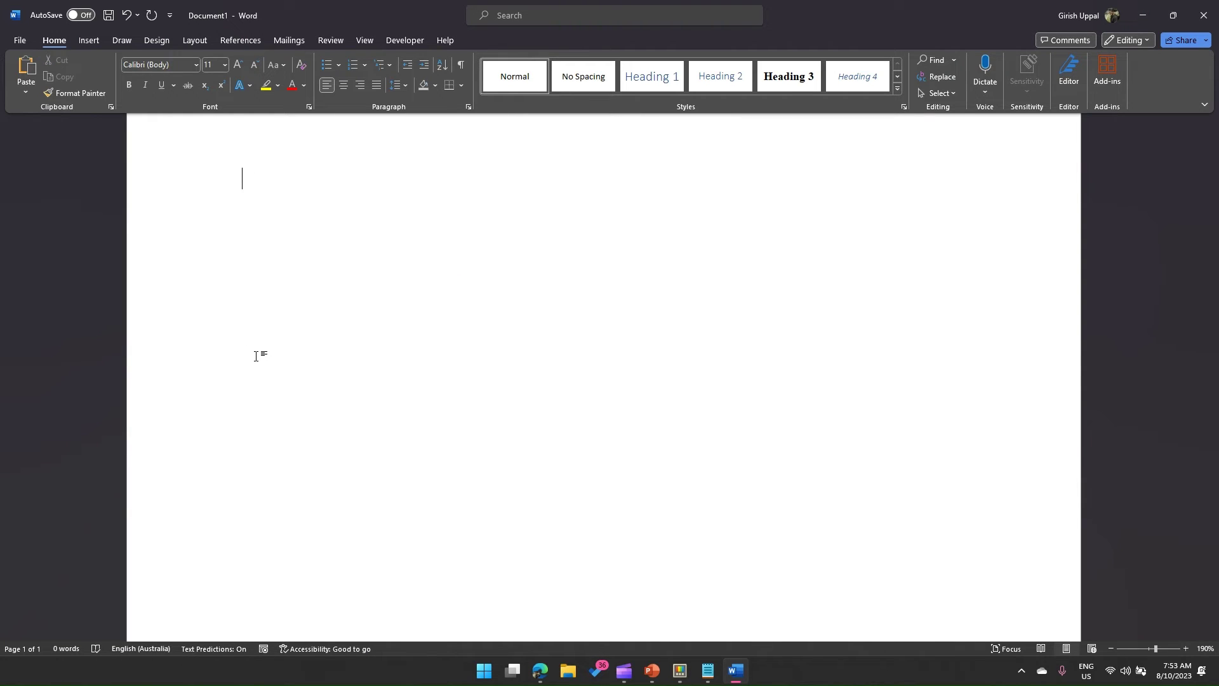
# Paste the title as unformatted plain text, add new lines after it, and show the desktop.
pyautogui.hotkey('ctrl', 'v')
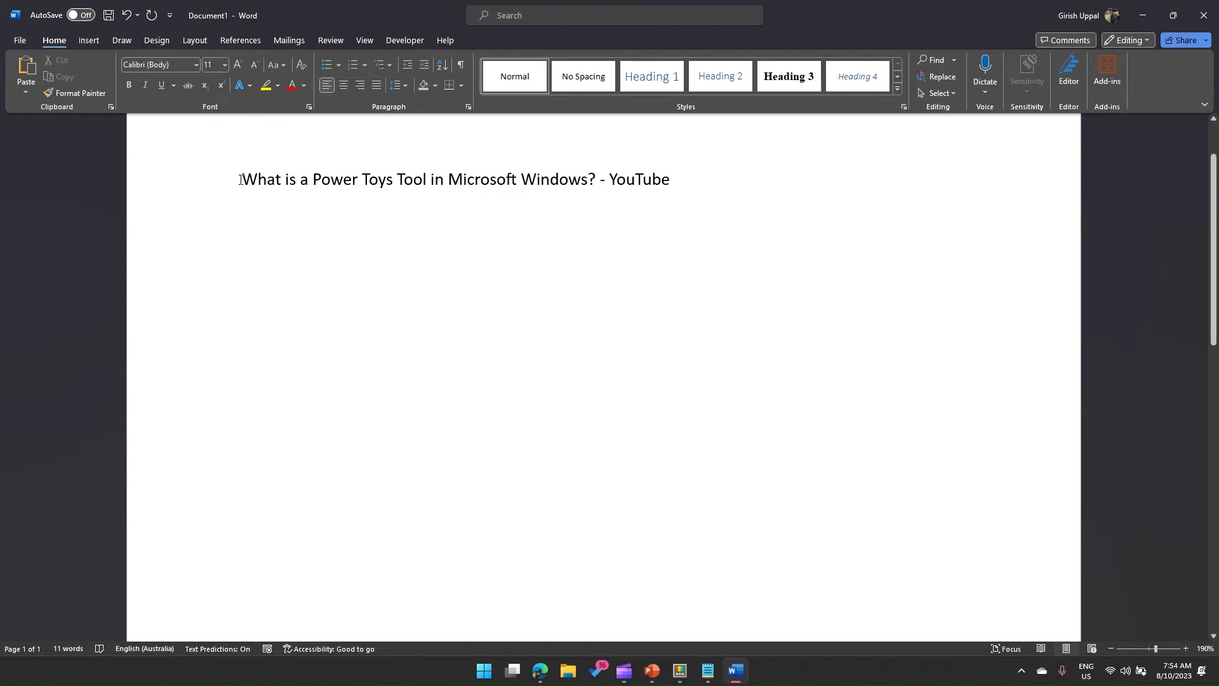
pyautogui.moveTo(240, 180); pyautogui.dragTo(729, 176)
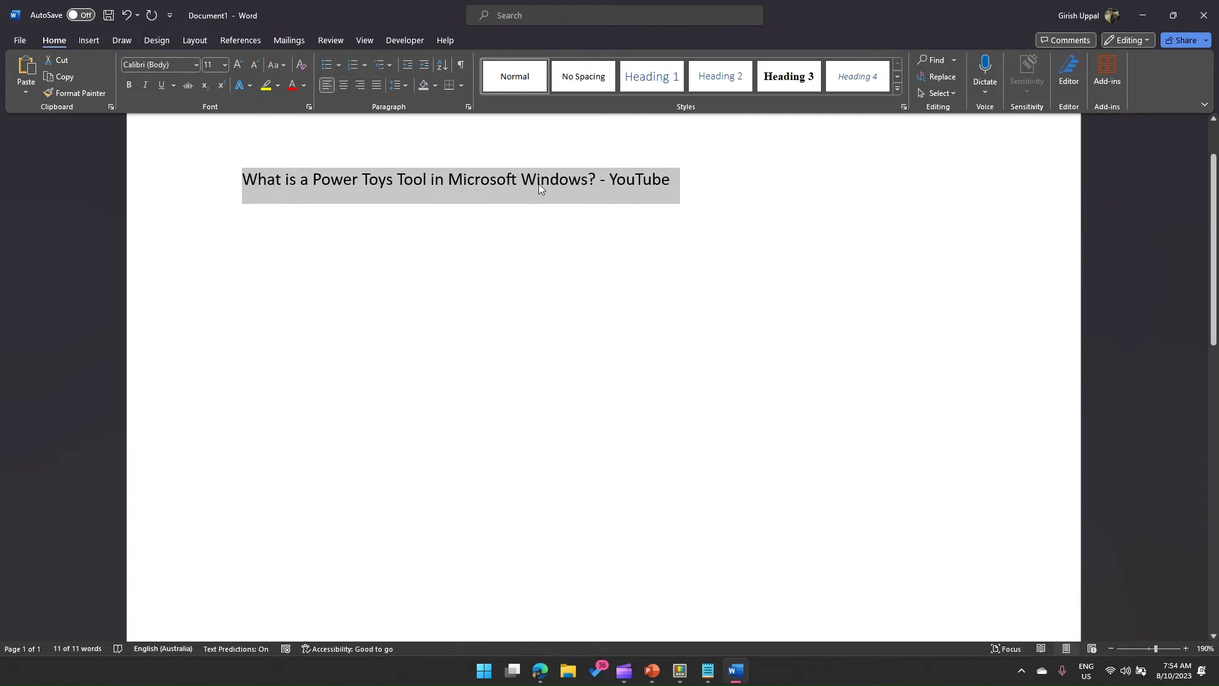
pyautogui.click(525, 198)
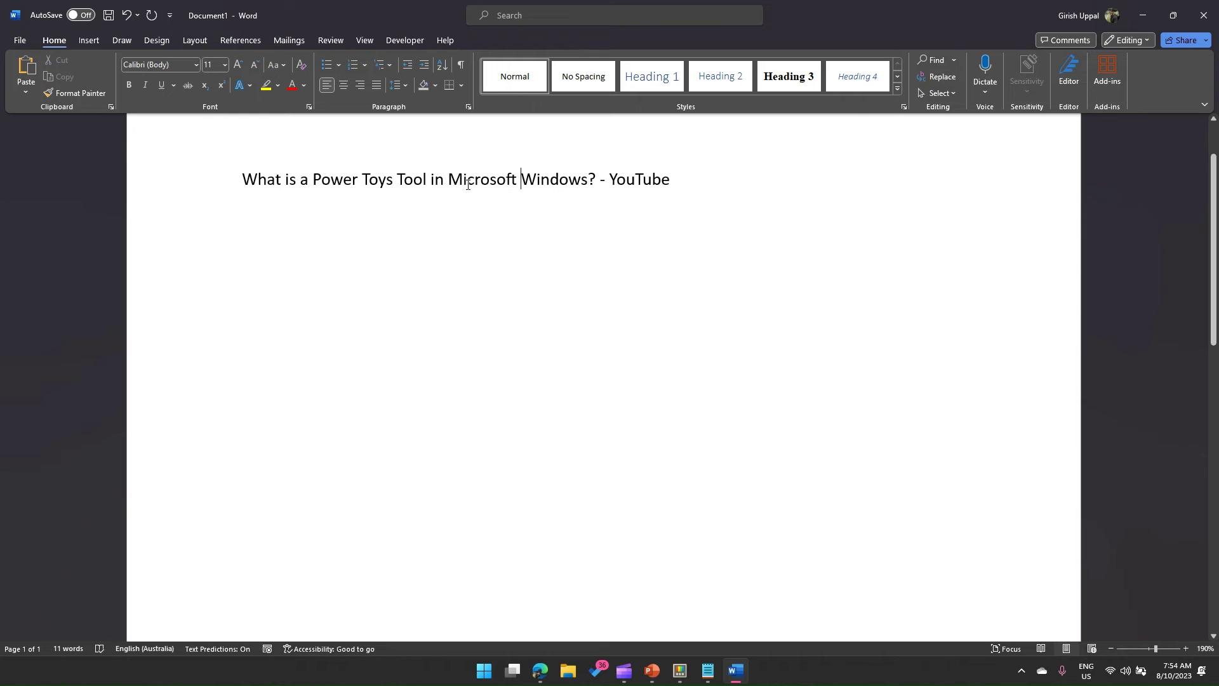
pyautogui.click(677, 181)
pyautogui.press('Return')
pyautogui.press('Return')
pyautogui.press('Return')
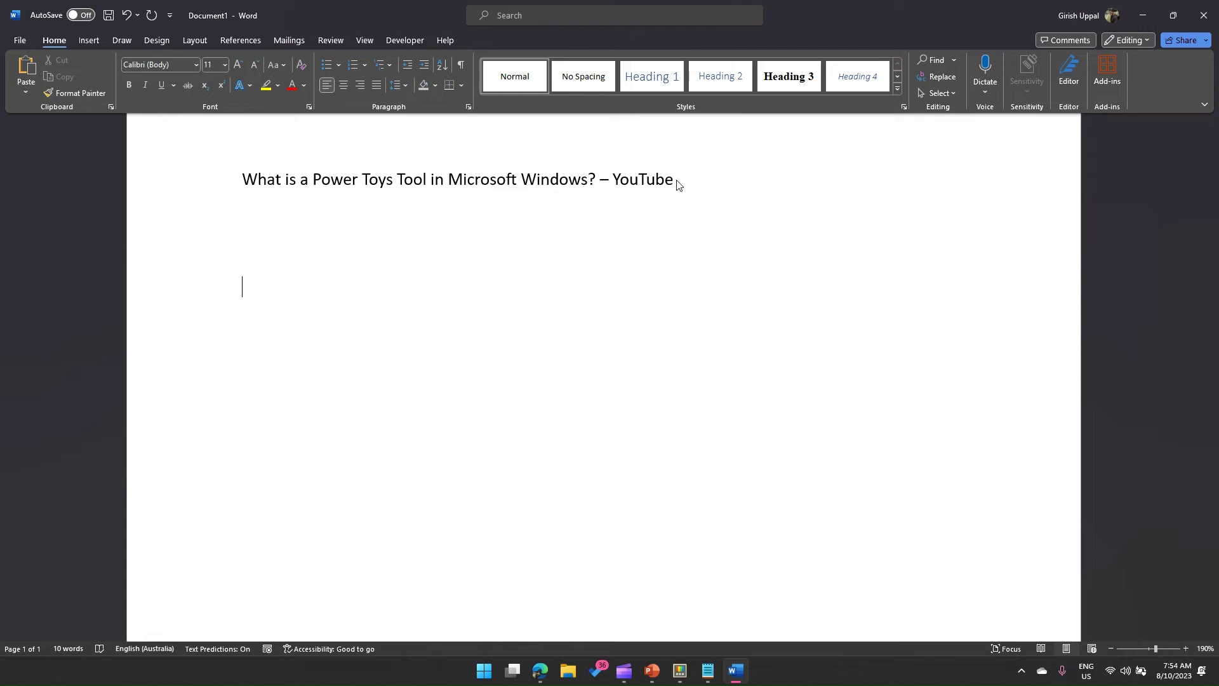
pyautogui.press('super+d')
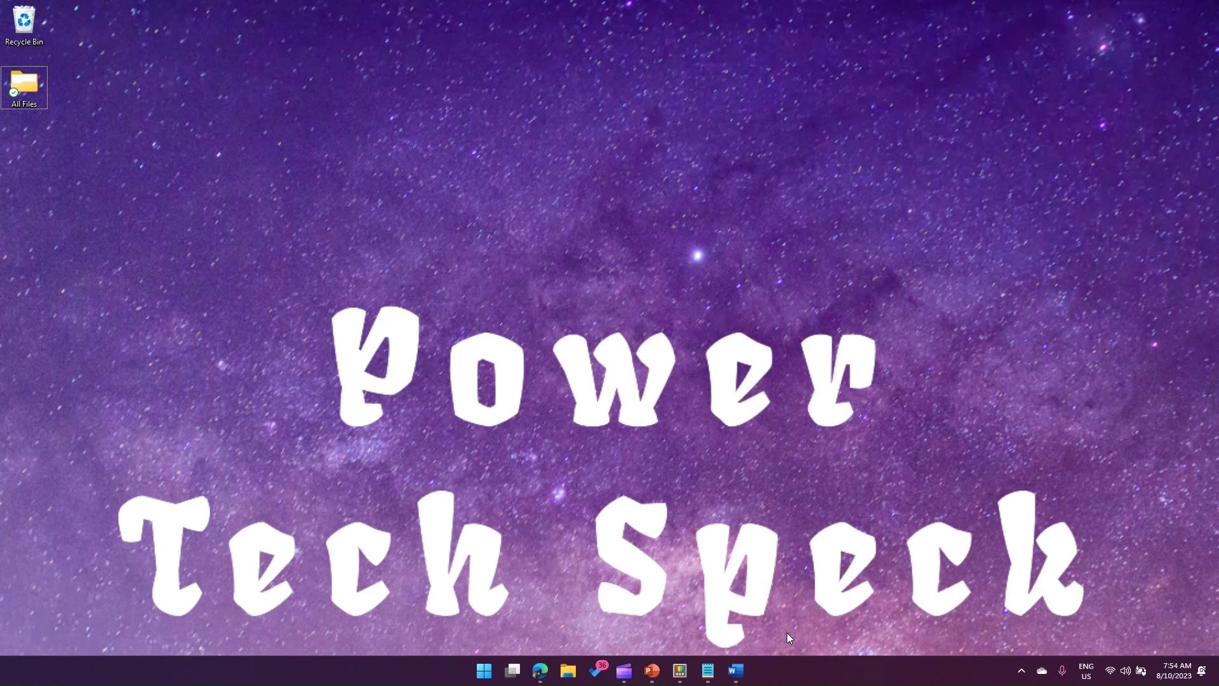
# Select the second YouTube result's URL line, title and snippet in the Google video results, then return to Word.
pyautogui.click(539, 670)
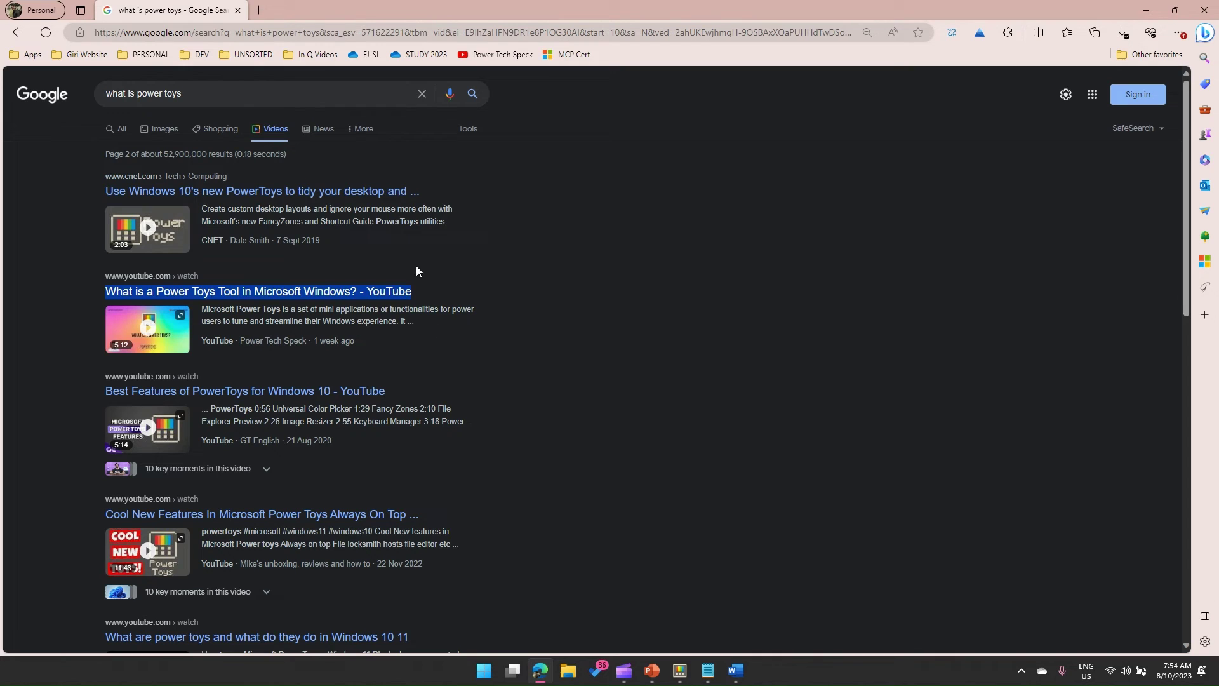
pyautogui.click(416, 266)
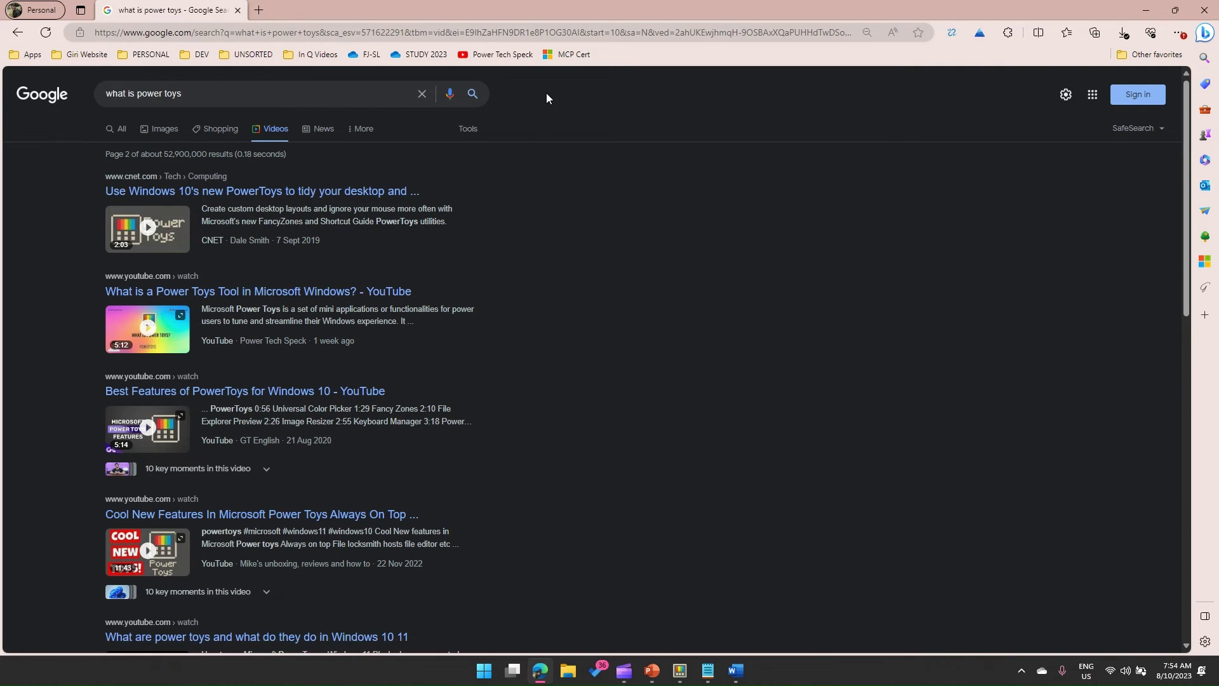
pyautogui.rightClick(396, 297)
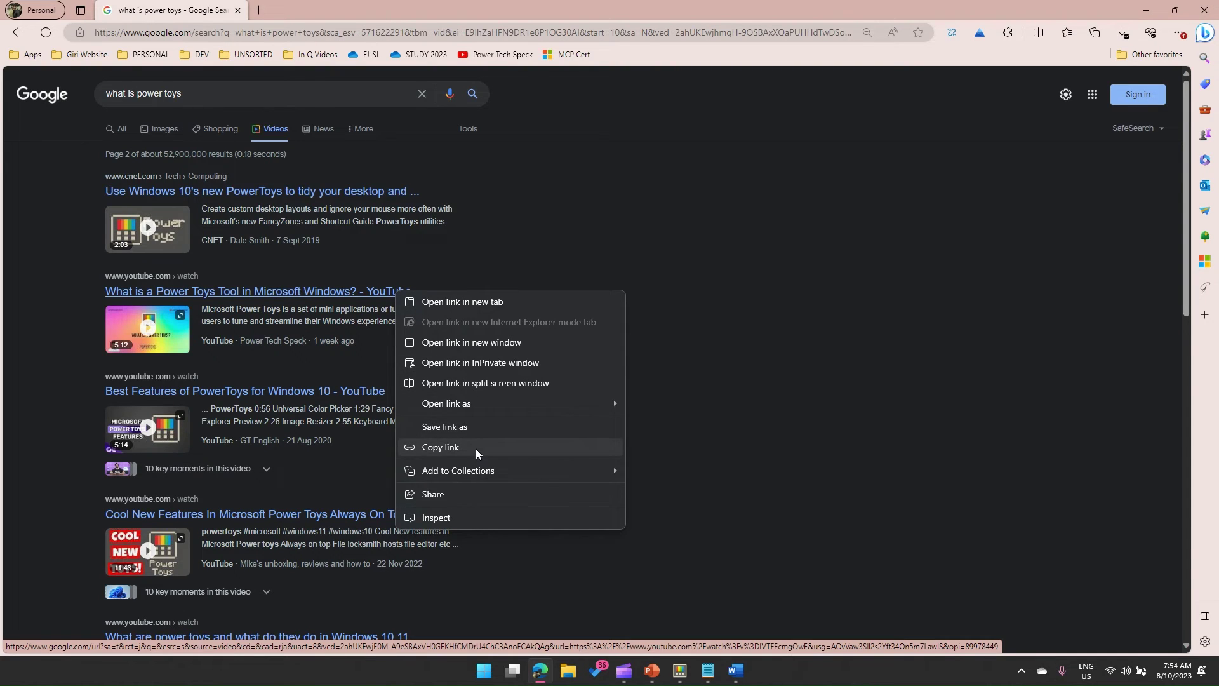
pyautogui.click(613, 204)
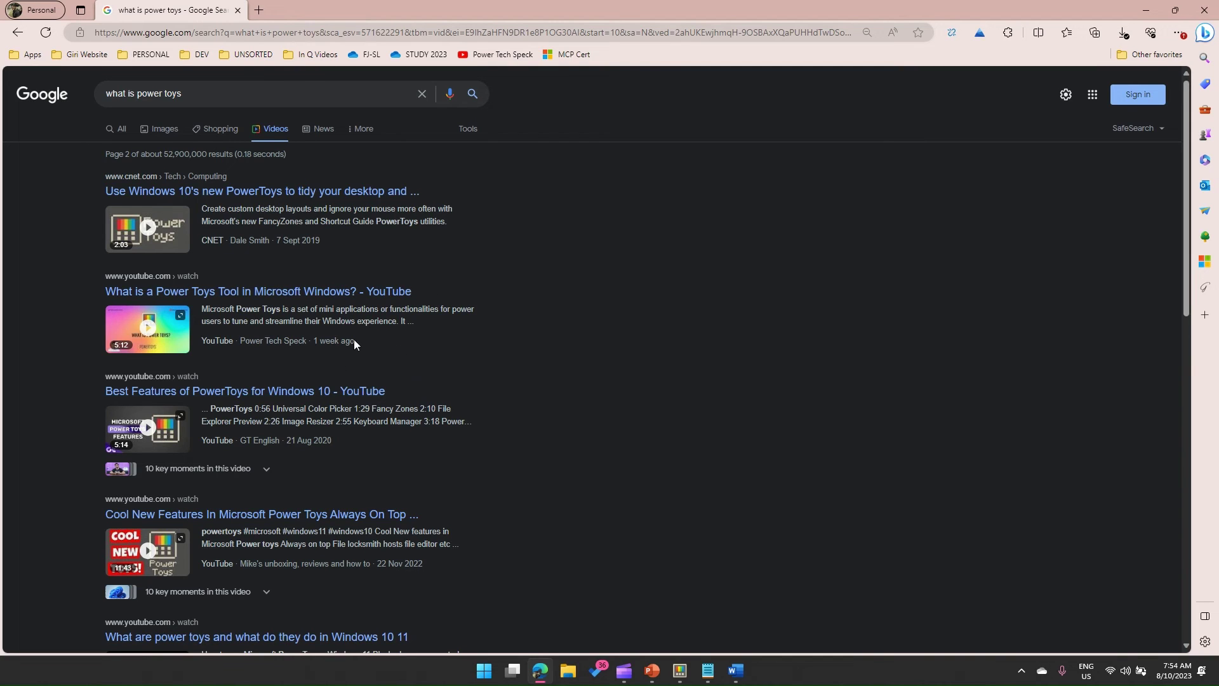
pyautogui.moveTo(414, 421)
pyautogui.moveTo(411, 327); pyautogui.dragTo(99, 289)
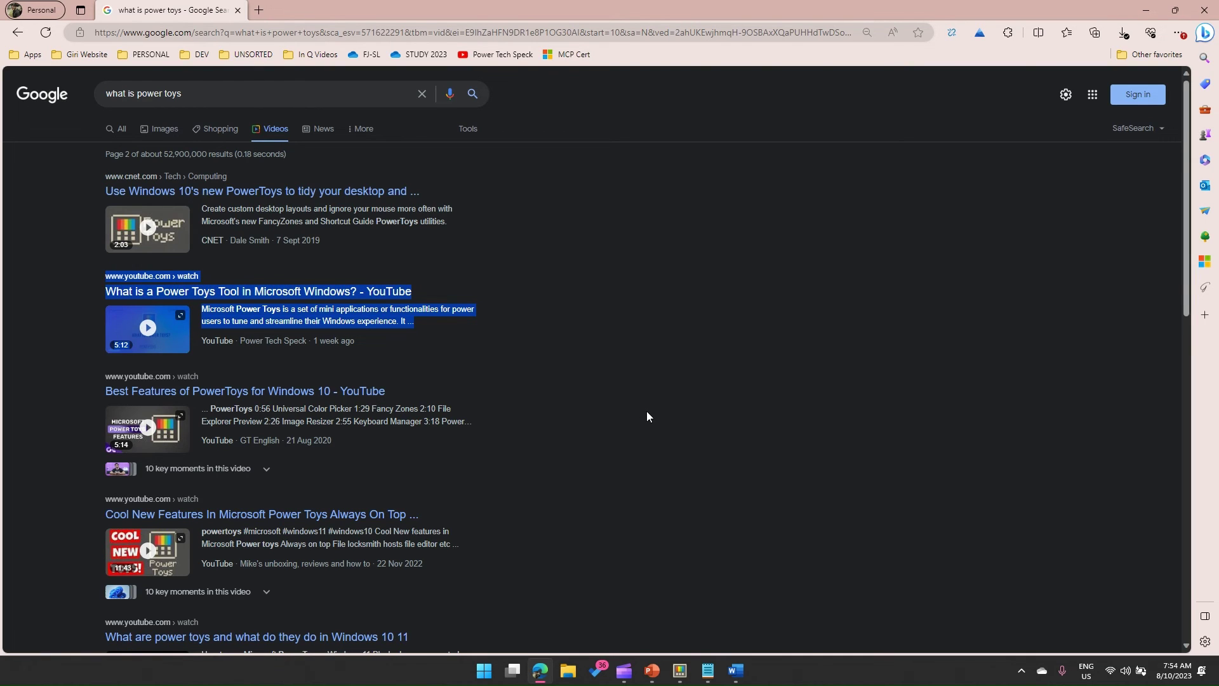
pyautogui.click(737, 670)
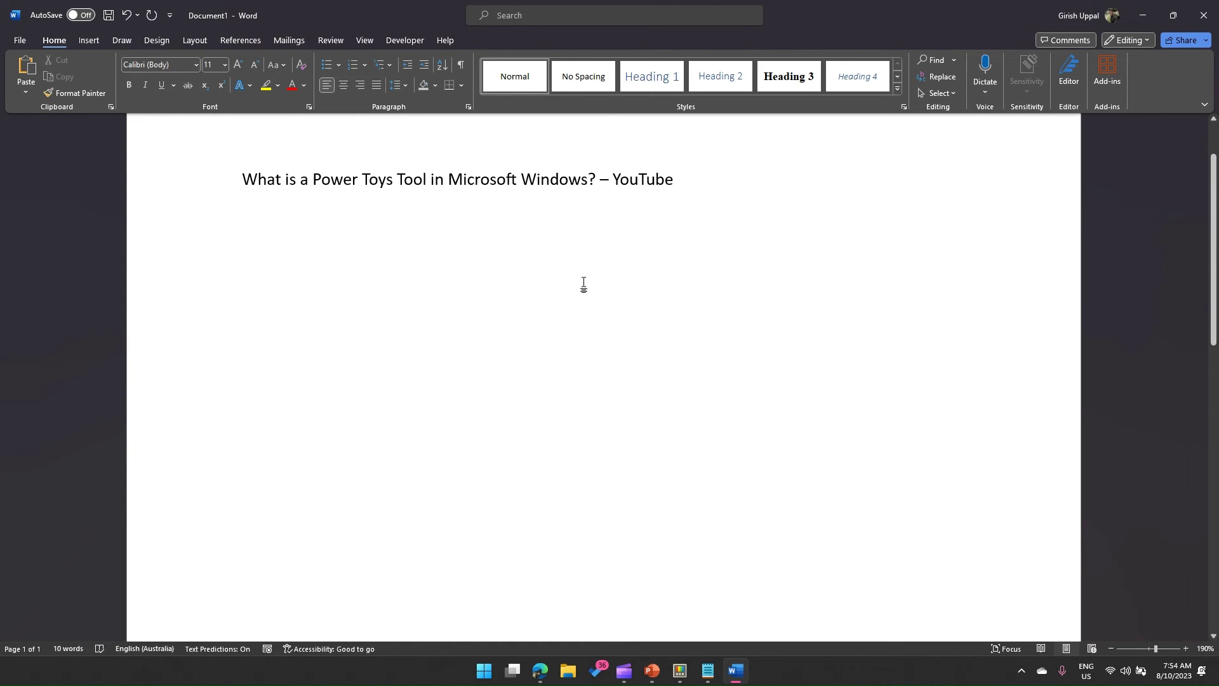
# Paste the result's title, URL, 5:12 duration and snippet as plain text twice, one below the other.
pyautogui.hotkey('ctrl', 'v')
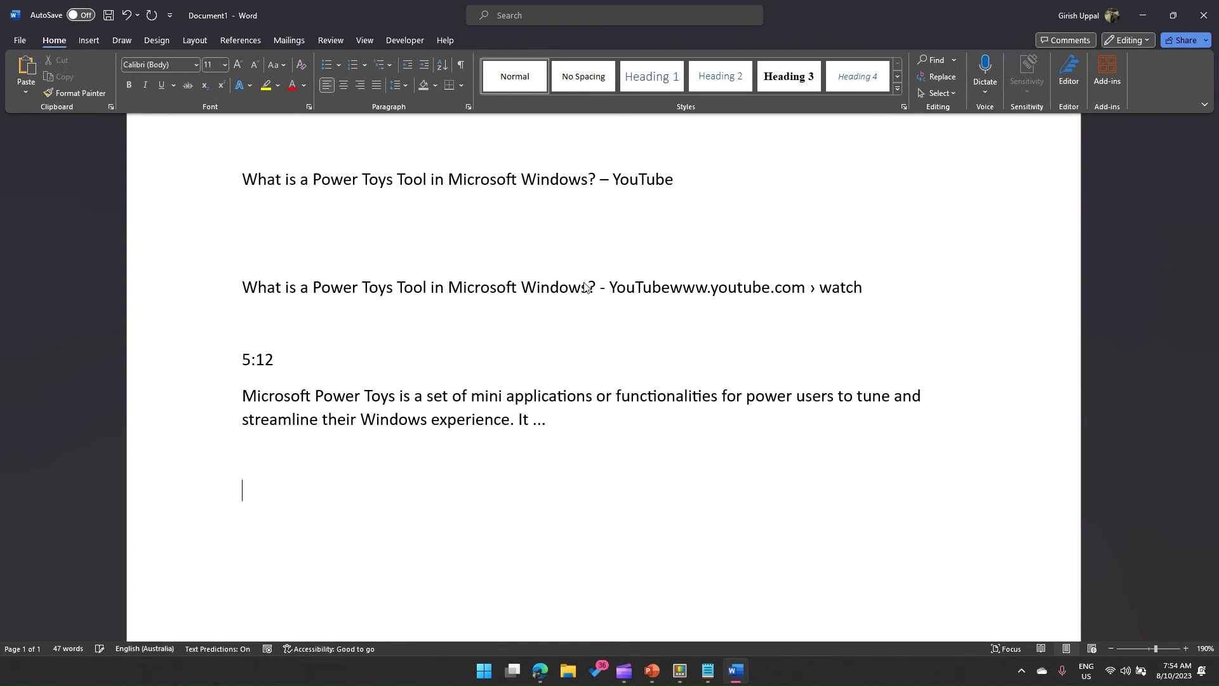
pyautogui.press('Return')
pyautogui.hotkey('ctrl', 'v')
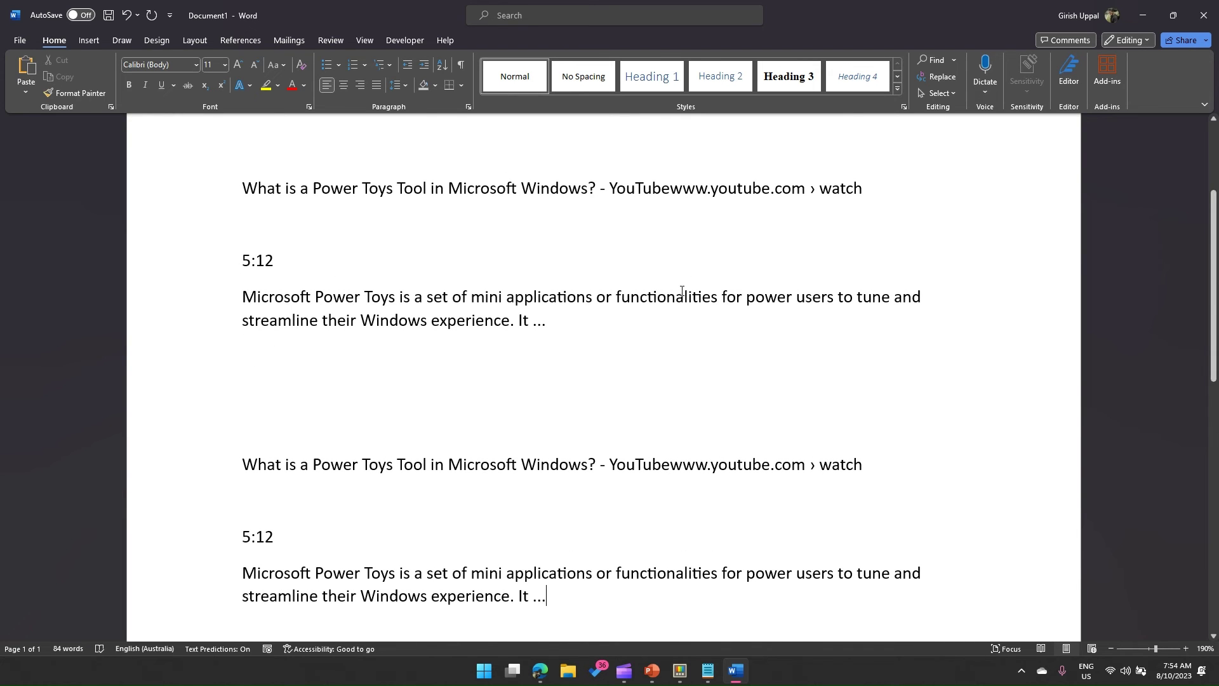
pyautogui.moveTo(546, 597); pyautogui.dragTo(242, 429)
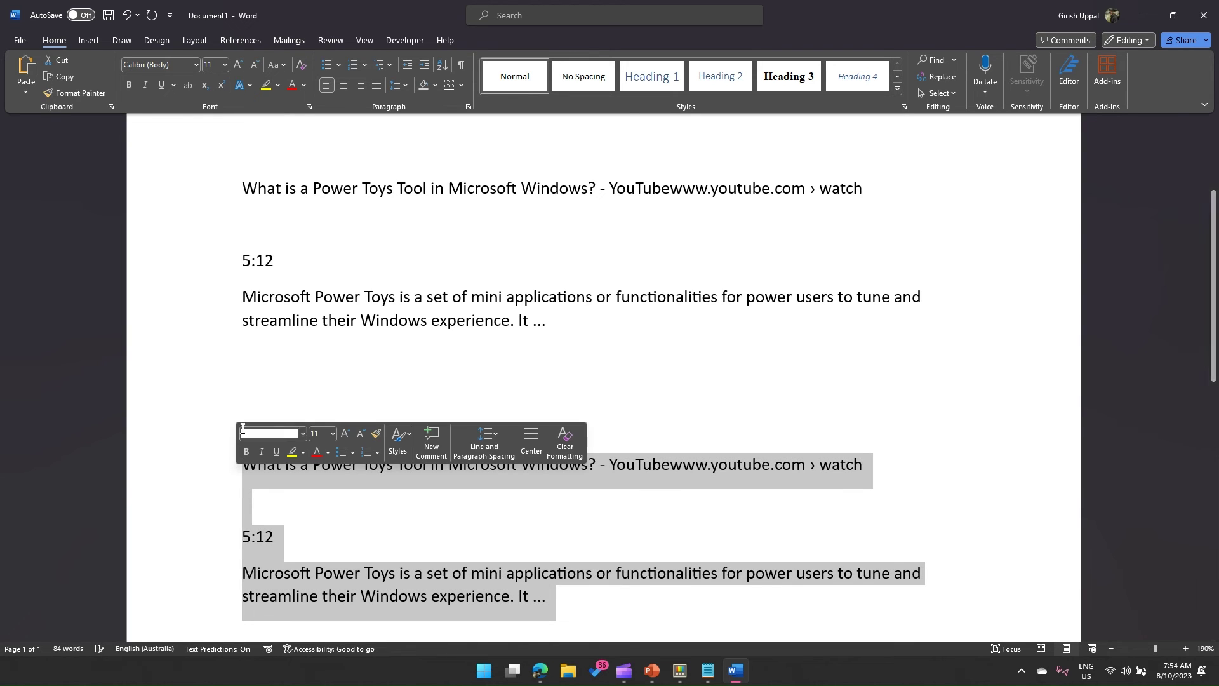
pyautogui.click(254, 362)
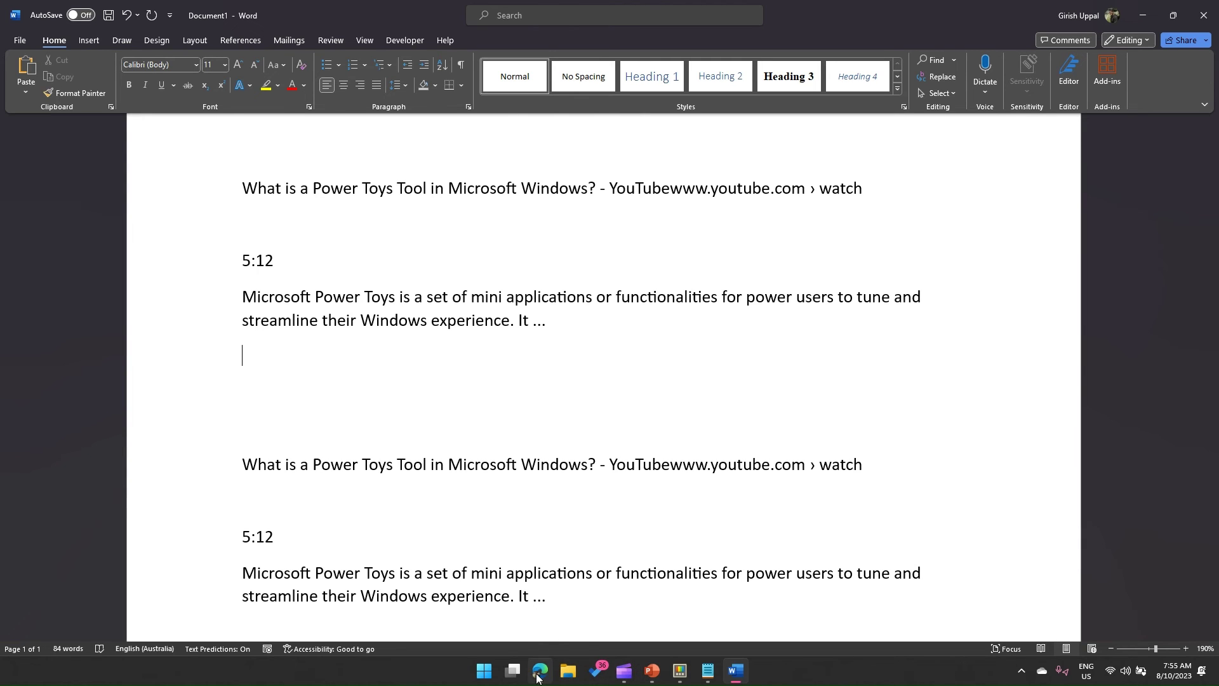
# Copy the 'Best Features of PowerToys for Windows 10' result's title, snippet and source line.
pyautogui.click(540, 671)
pyautogui.click(358, 478)
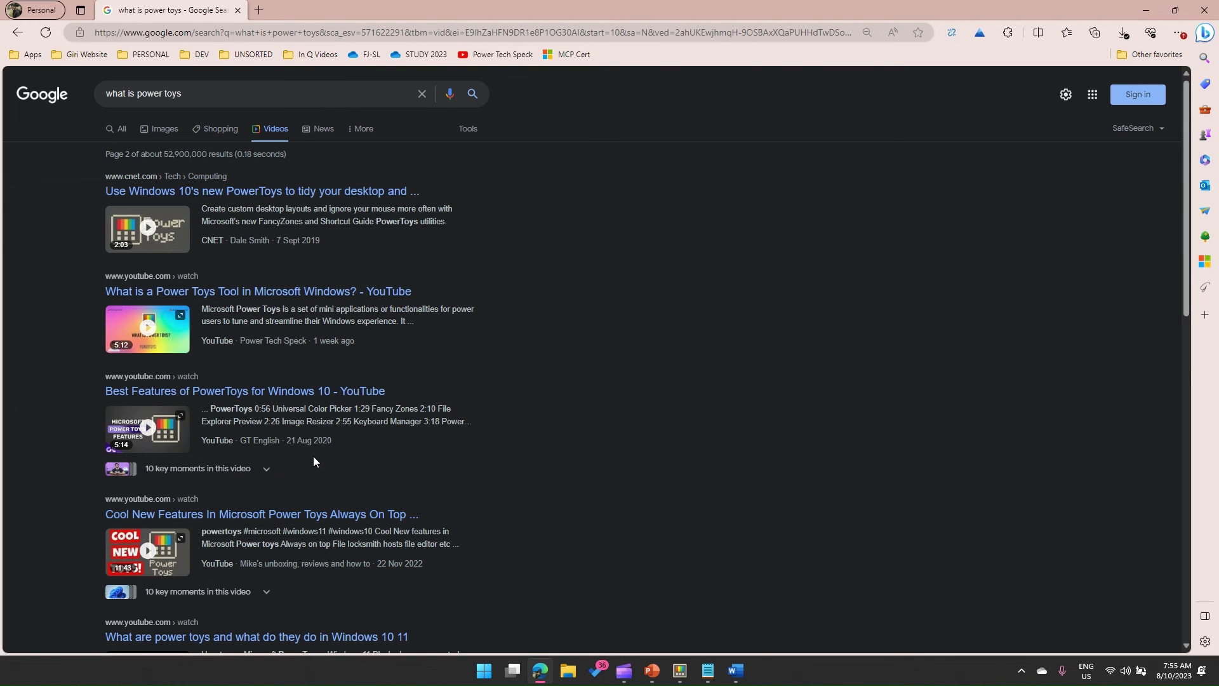
pyautogui.moveTo(360, 442); pyautogui.dragTo(87, 390)
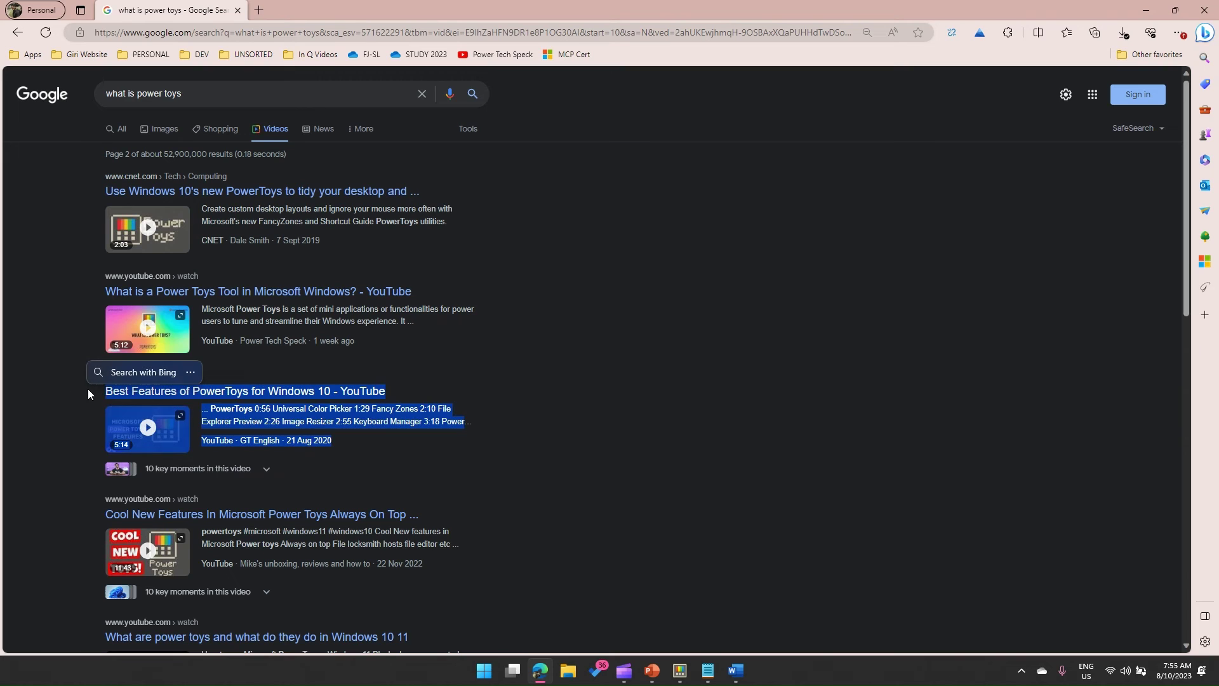
pyautogui.rightClick(265, 395)
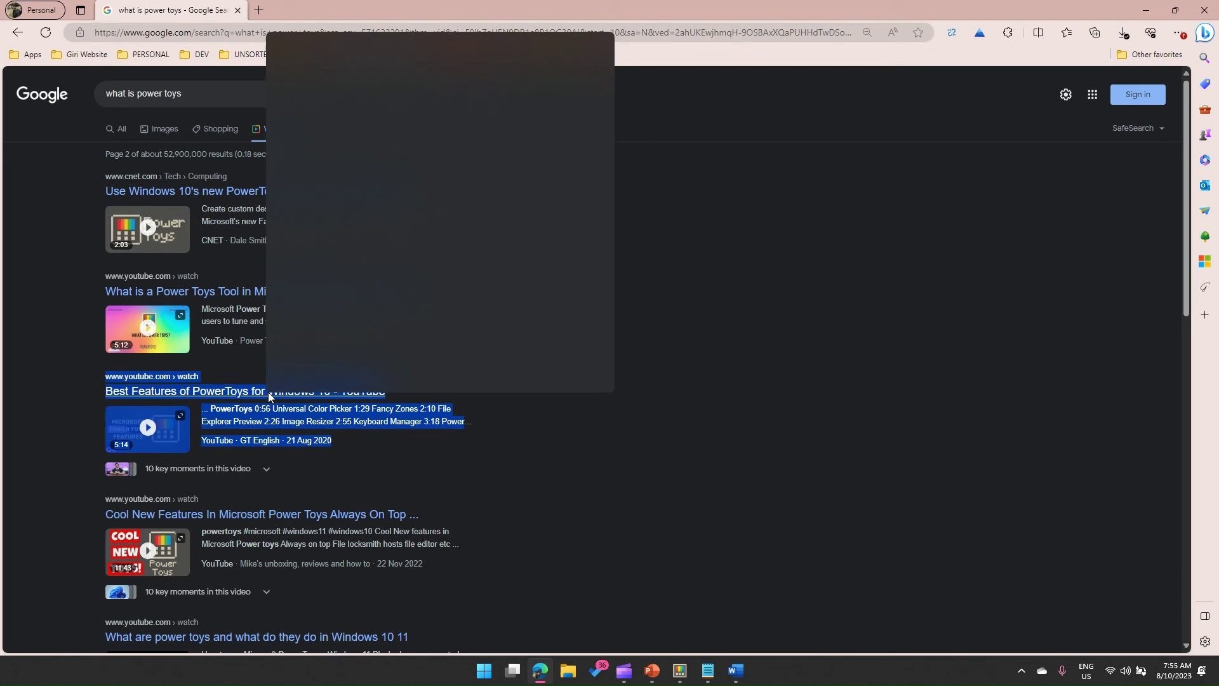
pyautogui.click(324, 215)
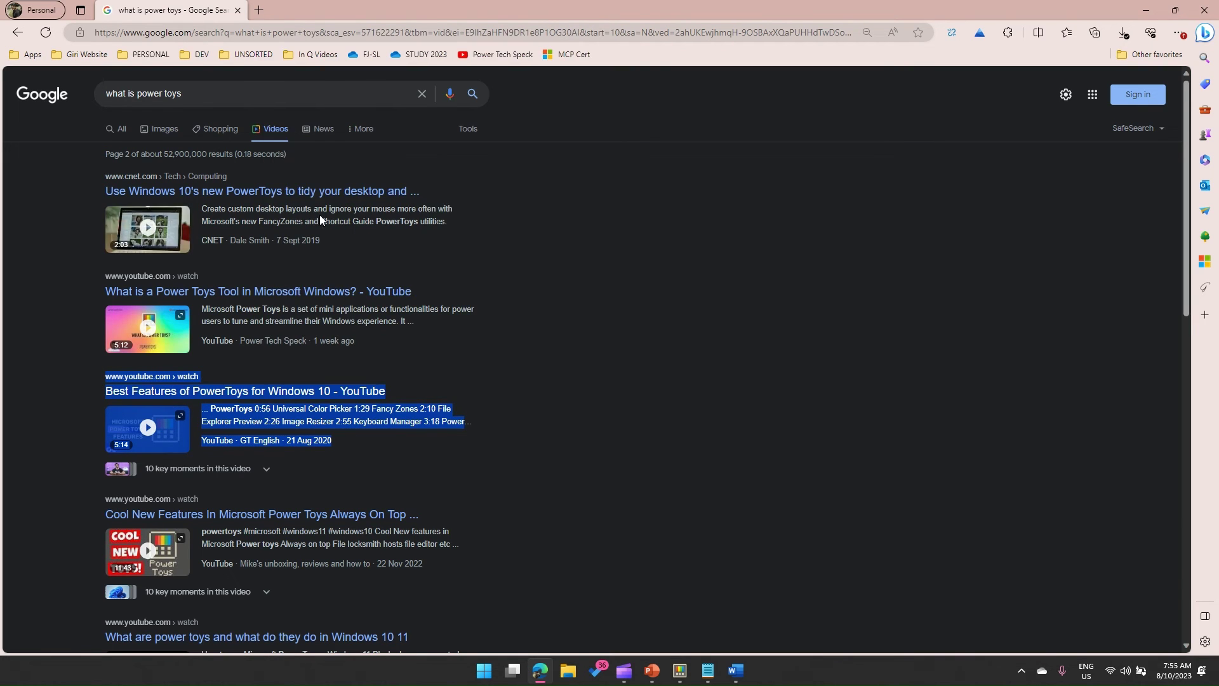
# Paste the Best Features of PowerToys result with its dark formatting below the last snippet.
pyautogui.click(735, 671)
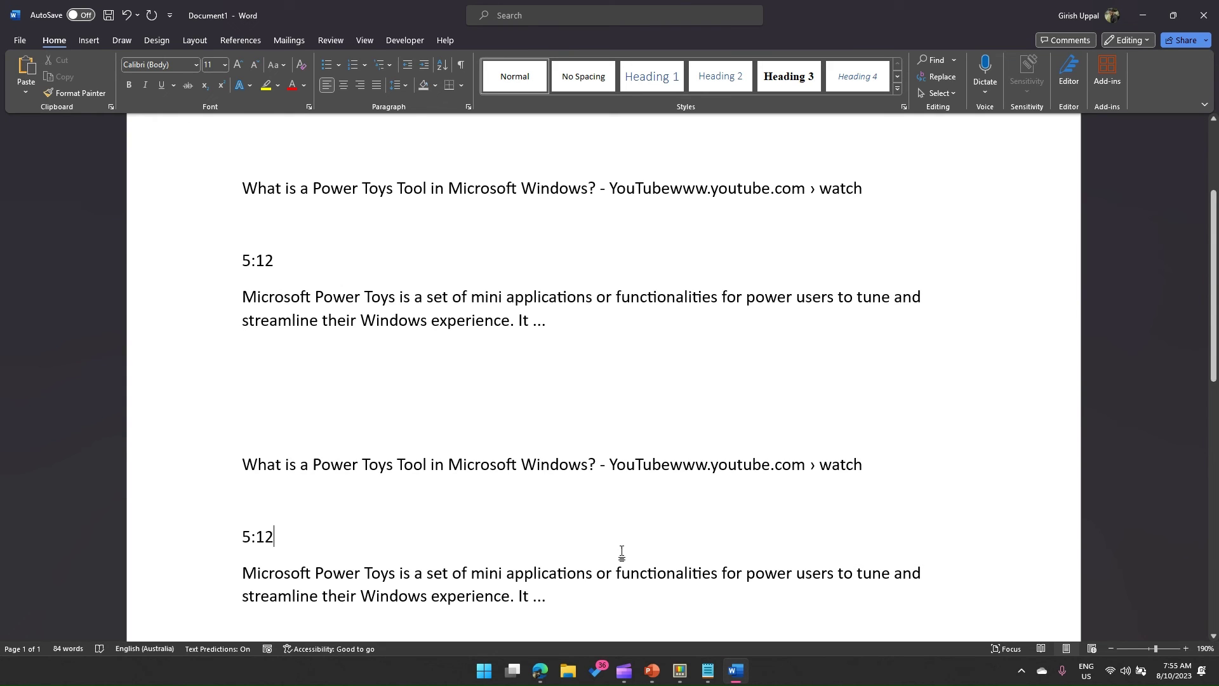
pyautogui.click(630, 592)
pyautogui.press('Return')
pyautogui.press('Return')
pyautogui.press('Return')
pyautogui.press('Return')
pyautogui.press('Return')
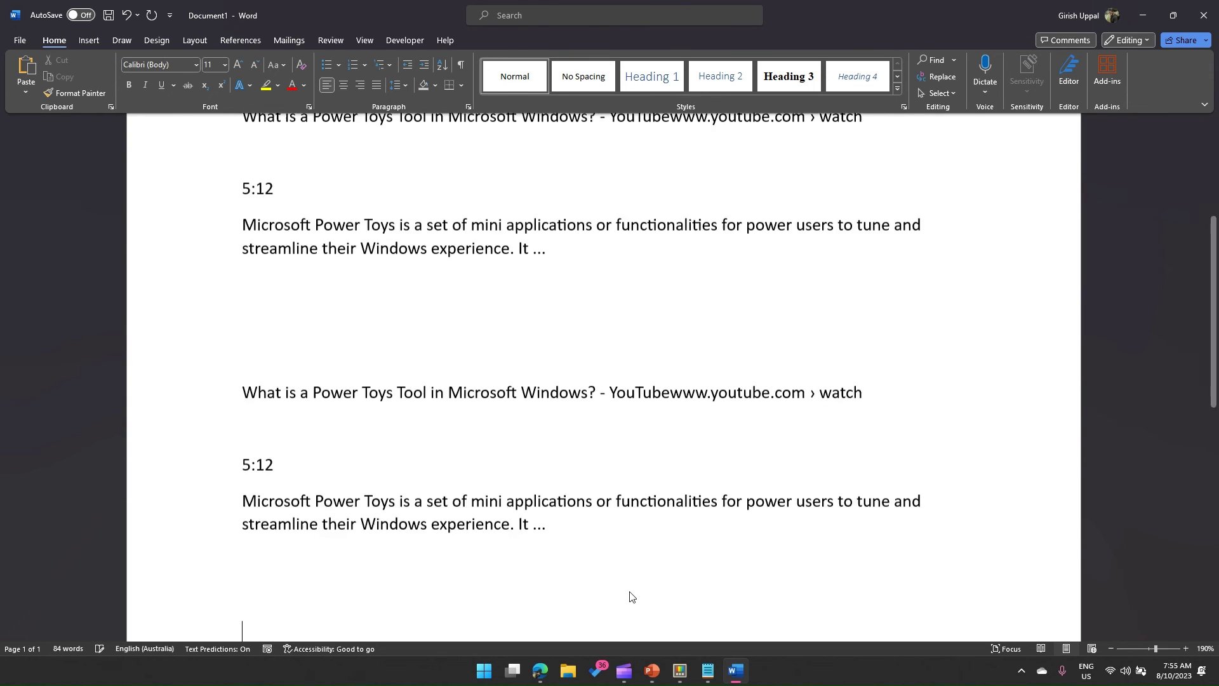
pyautogui.hotkey('ctrl', 'v')
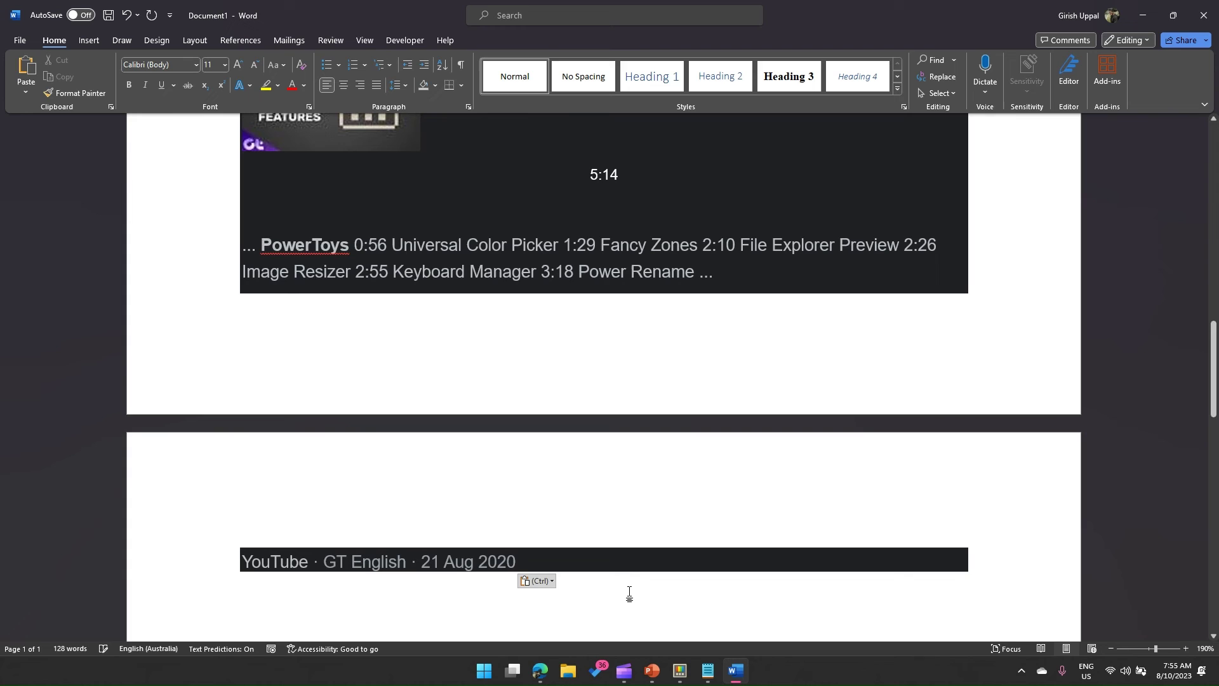
pyautogui.moveTo(1214, 393); pyautogui.dragTo(1214, 307)
# Paste the same result as plain text above the formatted block and circle it in red.
pyautogui.click(672, 272)
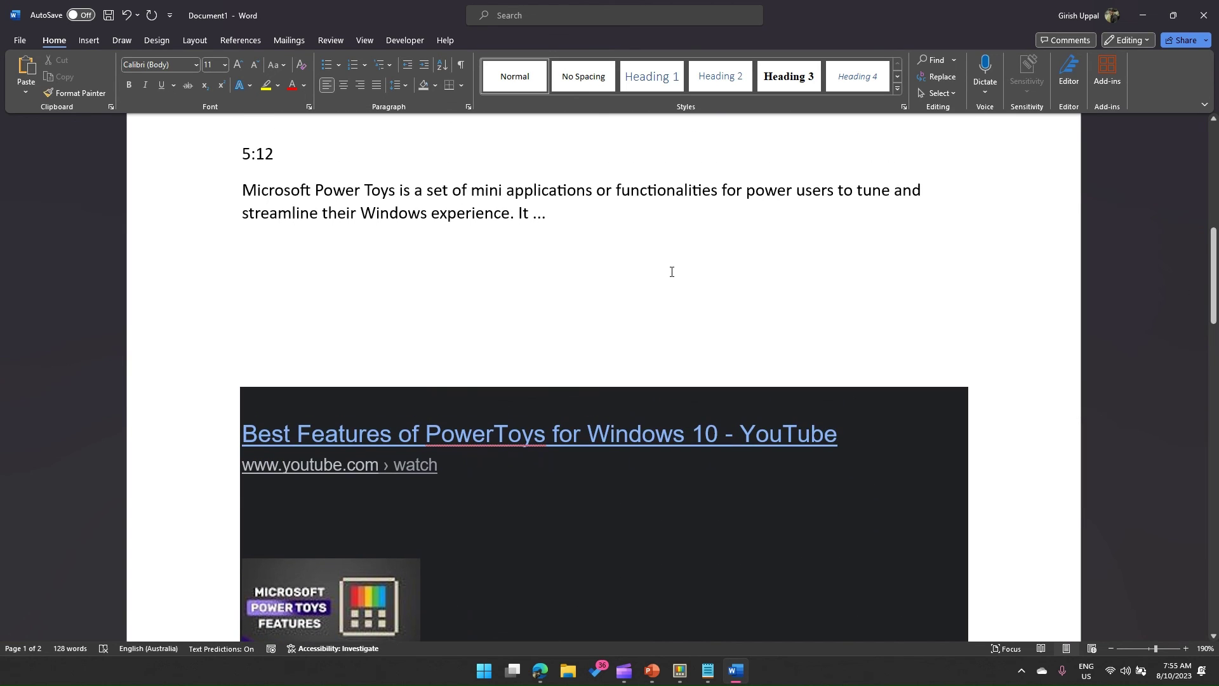
pyautogui.hotkey('ctrl', 'v')
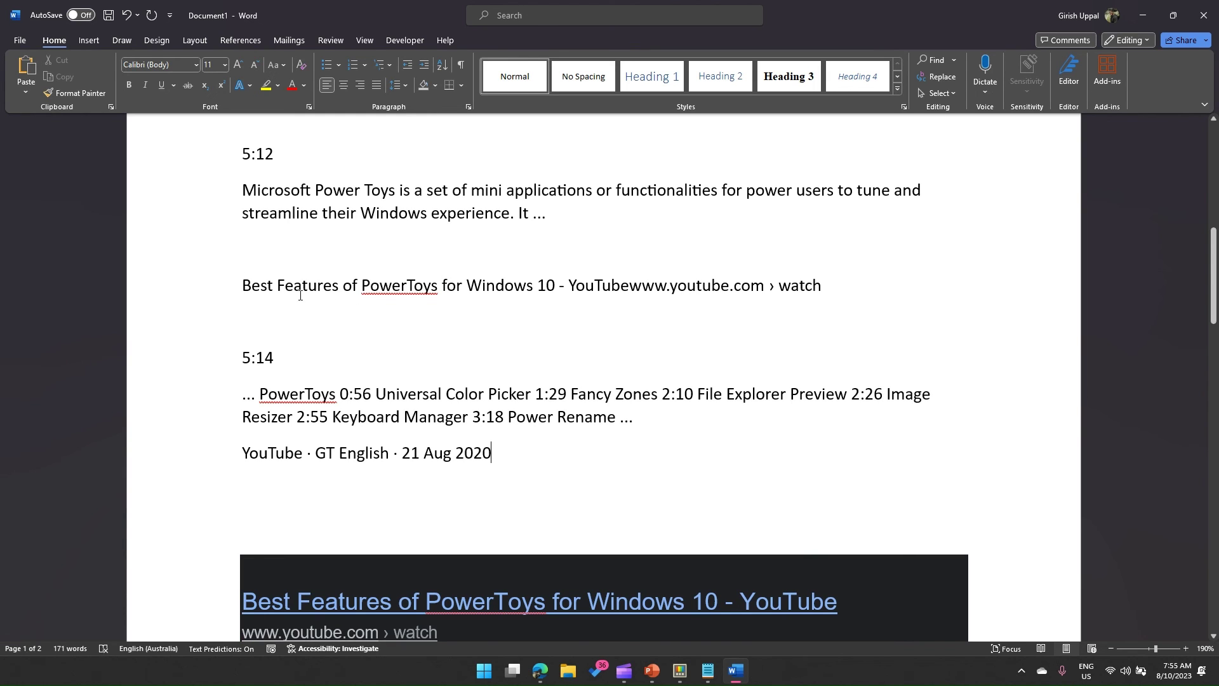
pyautogui.moveTo(1214, 280); pyautogui.dragTo(1216, 305)
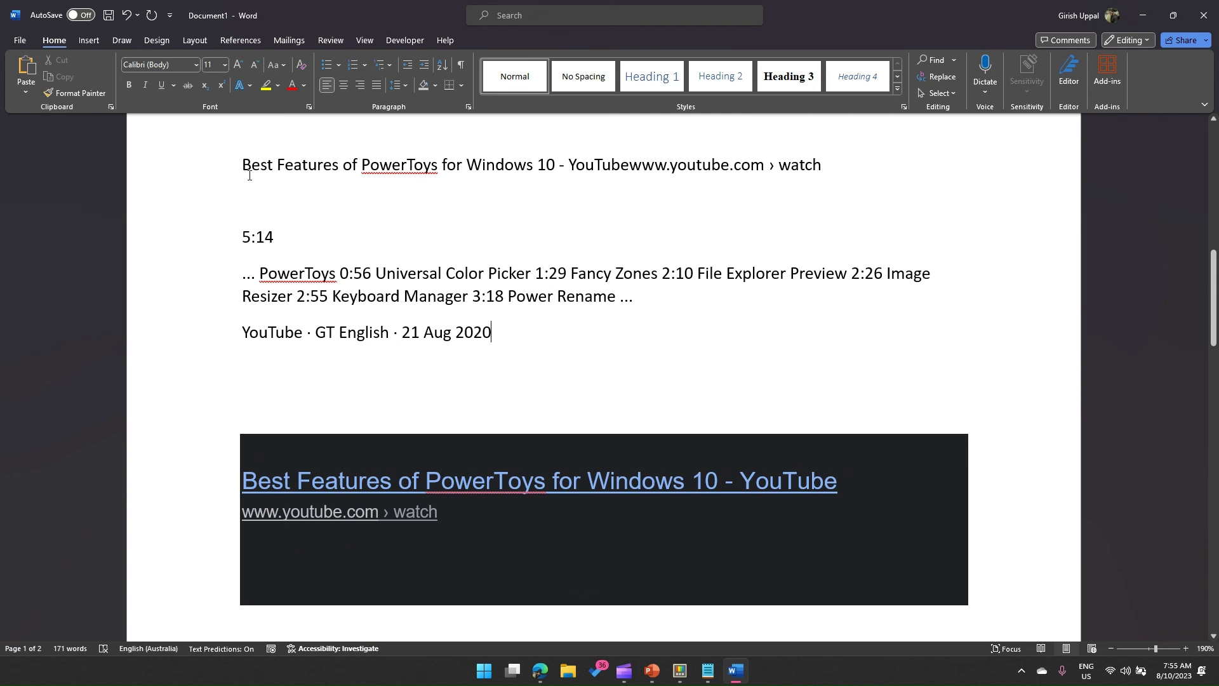
pyautogui.moveTo(228, 146)
pyautogui.mouseDown()
pyautogui.moveTo(190, 244)
pyautogui.moveTo(724, 300)
pyautogui.moveTo(453, 122)
pyautogui.moveTo(234, 153)
pyautogui.mouseUp()
# Circle the formatted dark PowerToys result block in red.
pyautogui.moveTo(247, 400)
pyautogui.mouseDown()
pyautogui.moveTo(249, 564)
pyautogui.moveTo(762, 545)
pyautogui.moveTo(790, 391)
pyautogui.moveTo(390, 444)
pyautogui.moveTo(252, 404)
pyautogui.mouseUp()
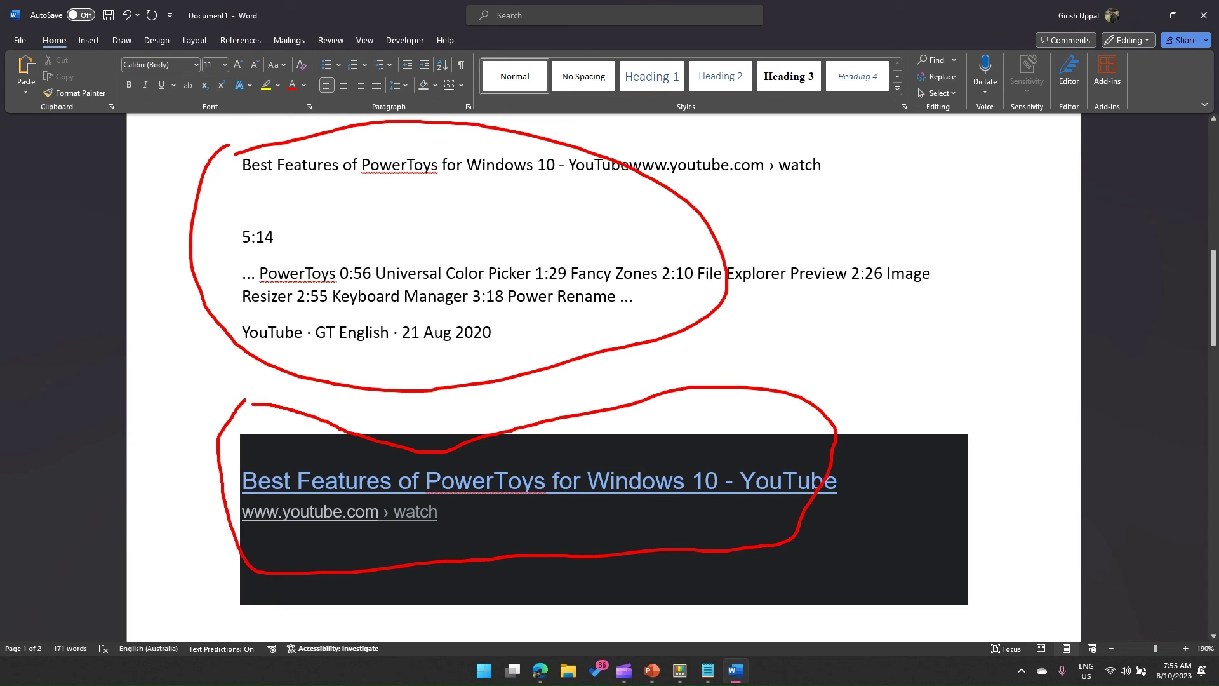